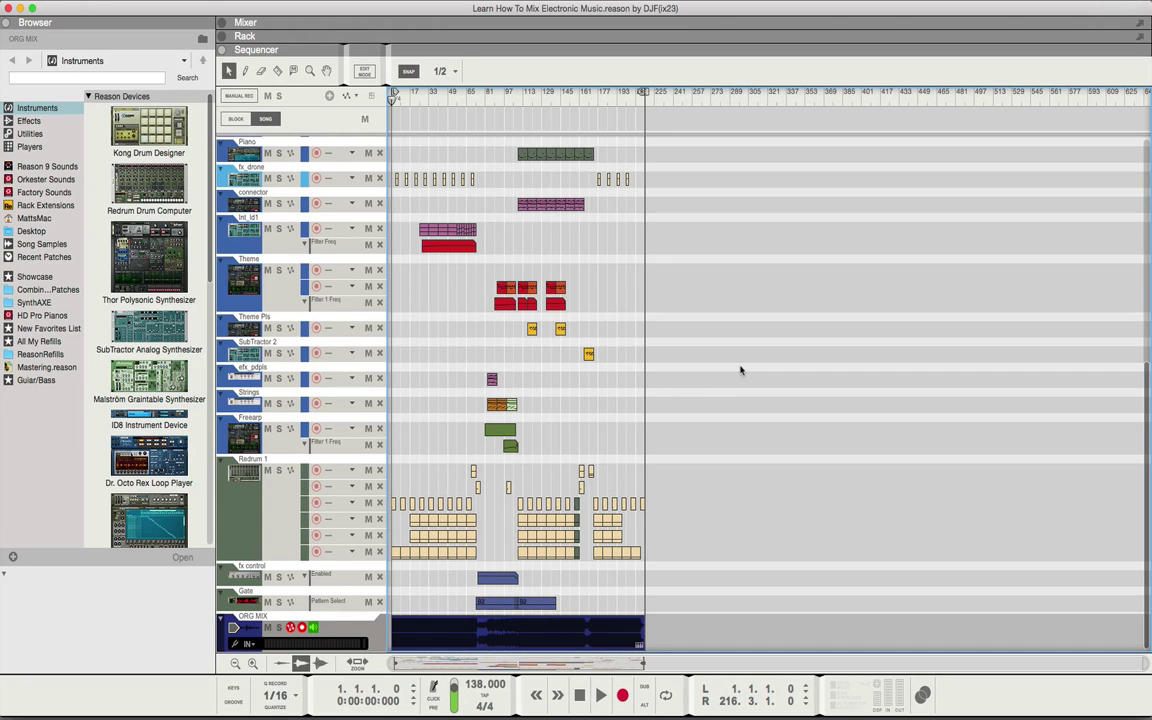
Step: Review the song's device rack, then return to the sequencer tracks
{"action": "key", "text": "F6"}
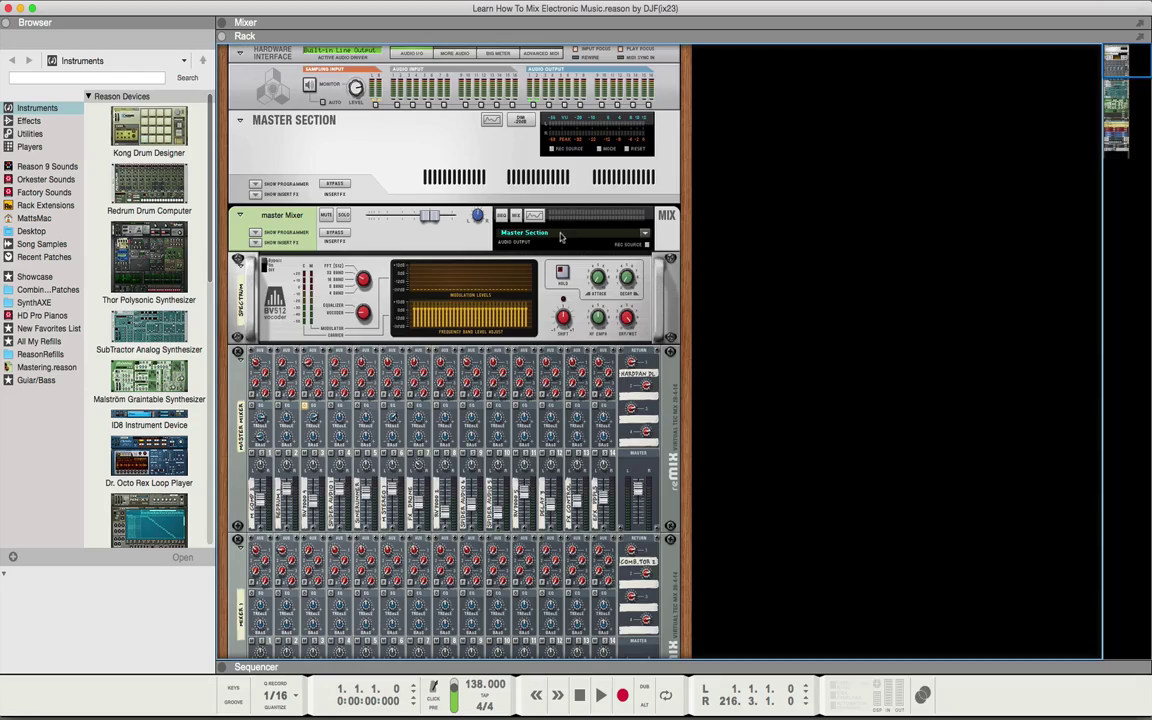
{"action": "scroll", "coordinate": [470, 290], "scroll_direction": "down", "scroll_amount": 10}
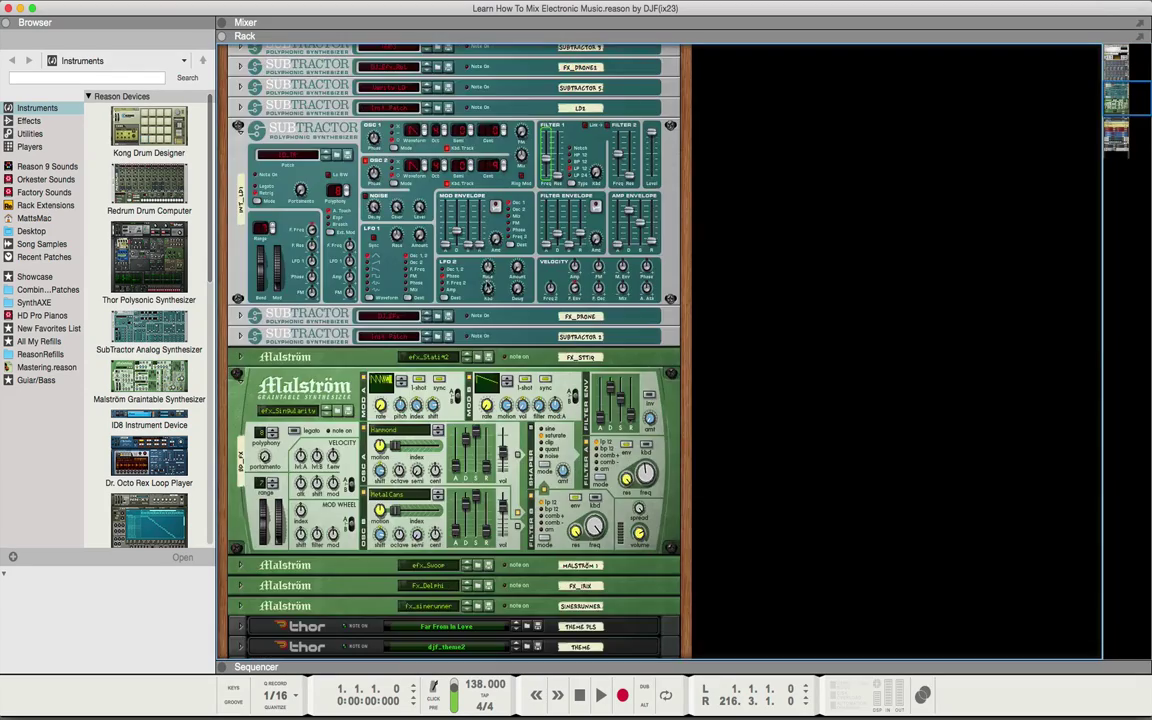
{"action": "scroll", "coordinate": [488, 286], "scroll_direction": "down", "scroll_amount": 10}
{"action": "scroll", "coordinate": [491, 276], "scroll_direction": "up", "scroll_amount": 20}
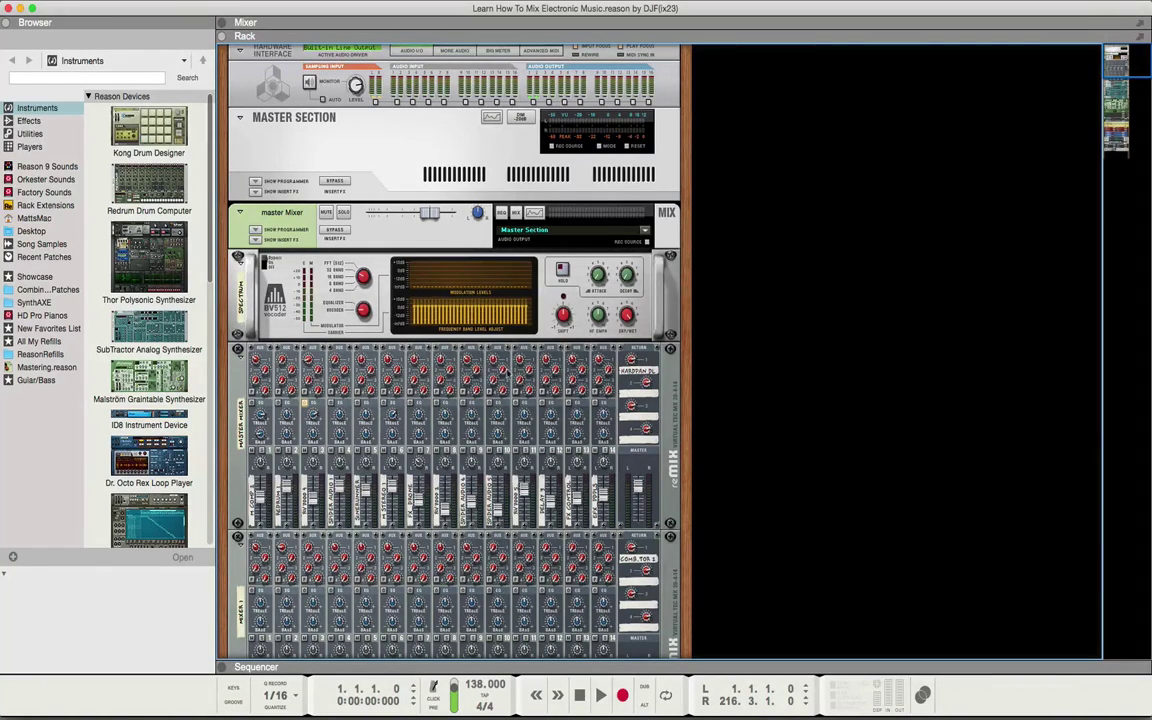
{"action": "key", "text": "F7"}
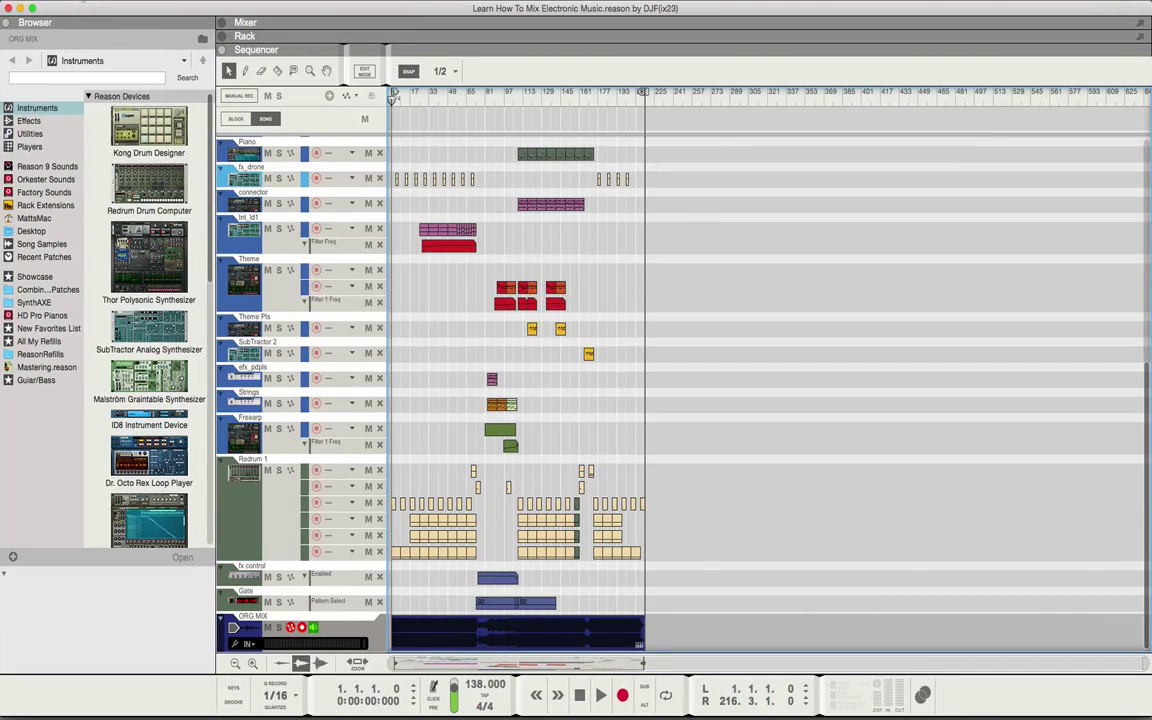
Step: Open the Bounce Mixer Channels settings from the File menu and cancel without exporting
{"action": "left_click", "coordinate": [86, 5]}
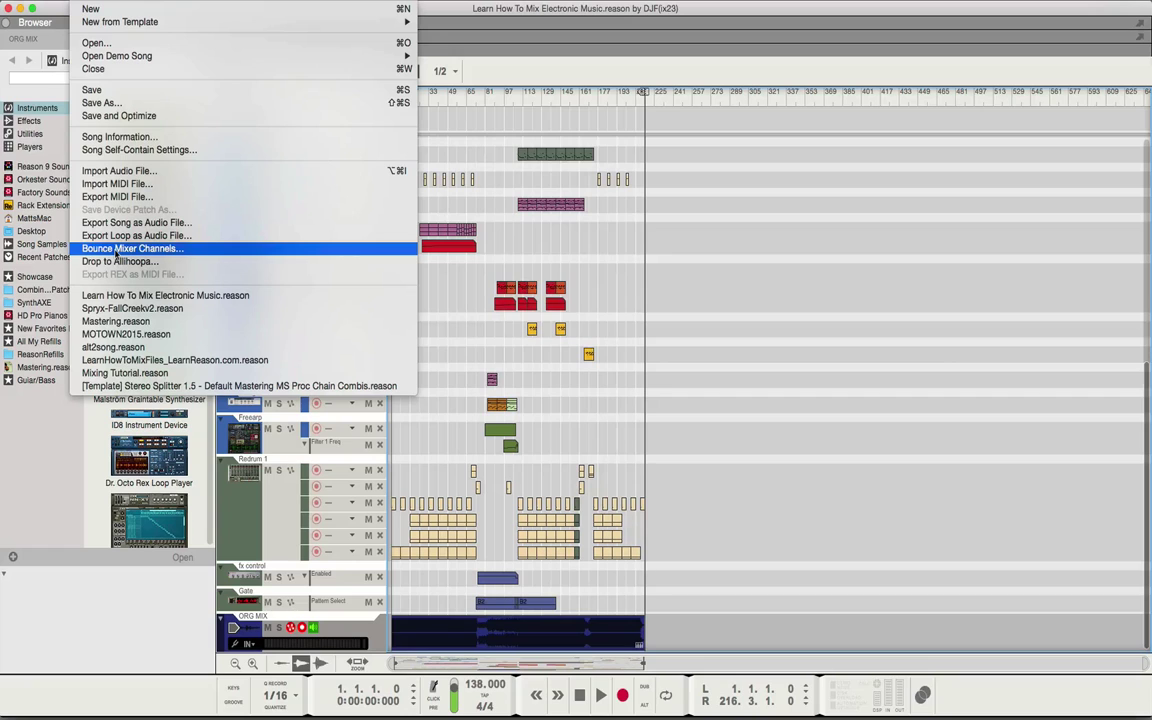
{"action": "left_click", "coordinate": [118, 249]}
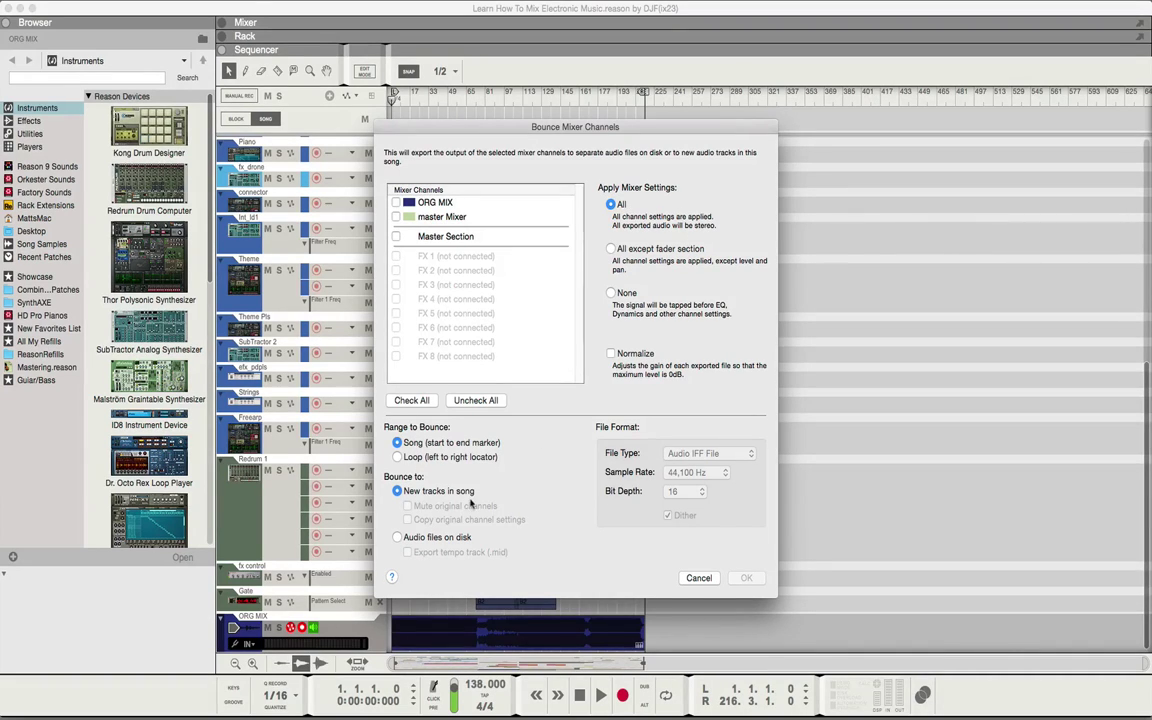
{"action": "left_click", "coordinate": [698, 579]}
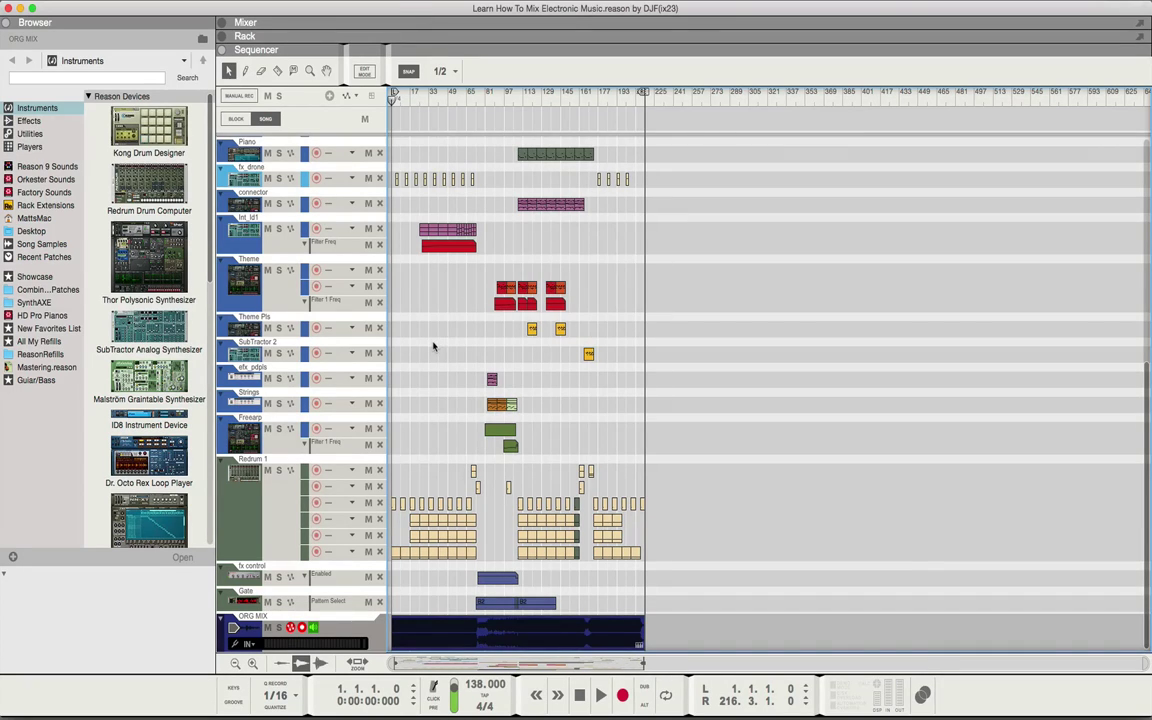
Step: Back in the rack, fold the INT_LD1 SubTractor and BD_FX Malström to single rows
{"action": "key", "text": "F6"}
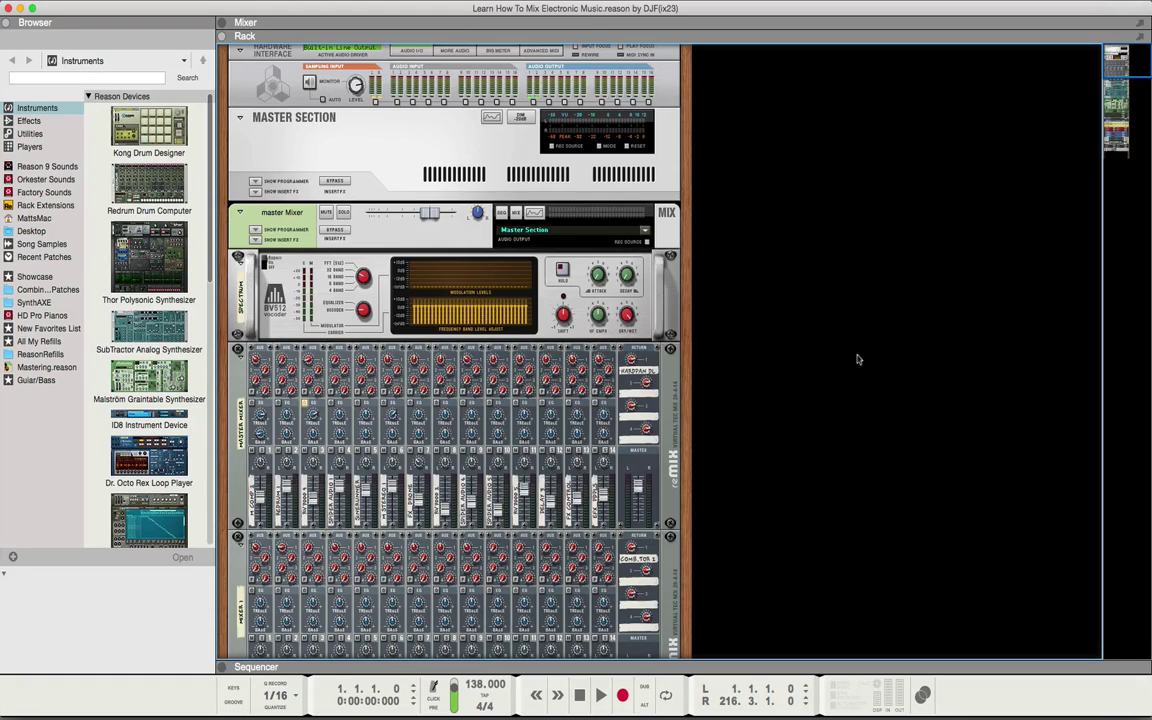
{"action": "scroll", "coordinate": [620, 305], "scroll_direction": "down", "scroll_amount": 5}
{"action": "scroll", "coordinate": [676, 322], "scroll_direction": "down", "scroll_amount": 3}
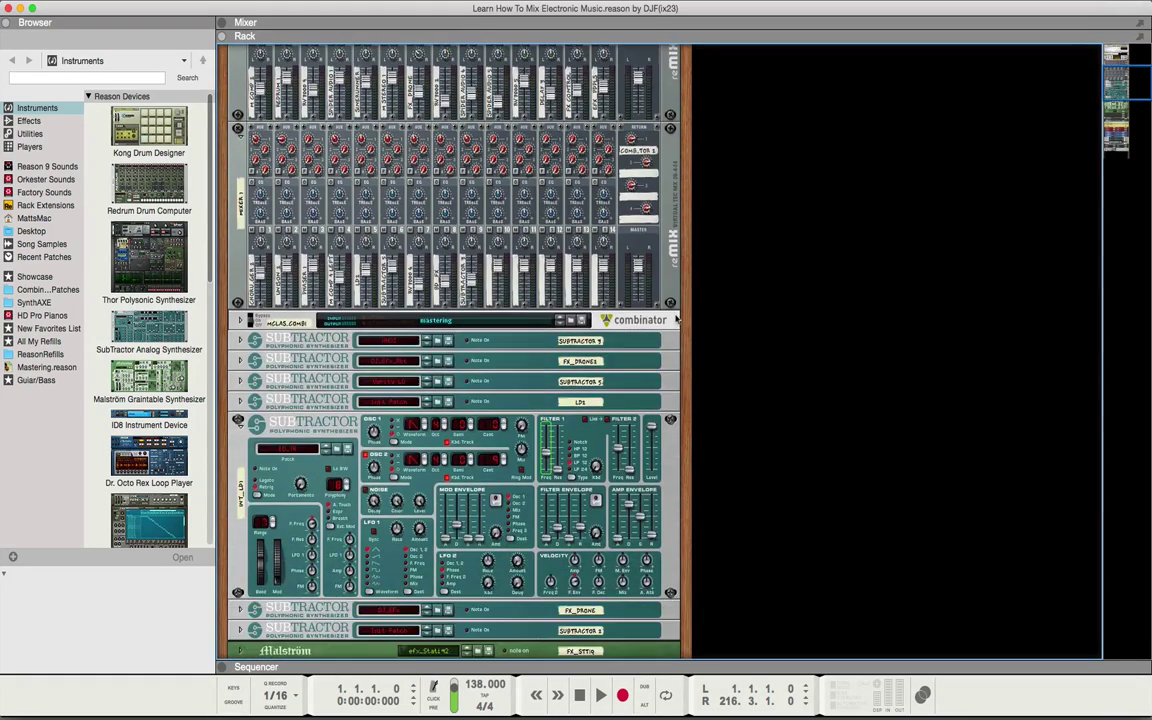
{"action": "scroll", "coordinate": [675, 323], "scroll_direction": "up", "scroll_amount": 6}
{"action": "scroll", "coordinate": [400, 337], "scroll_direction": "down", "scroll_amount": 5}
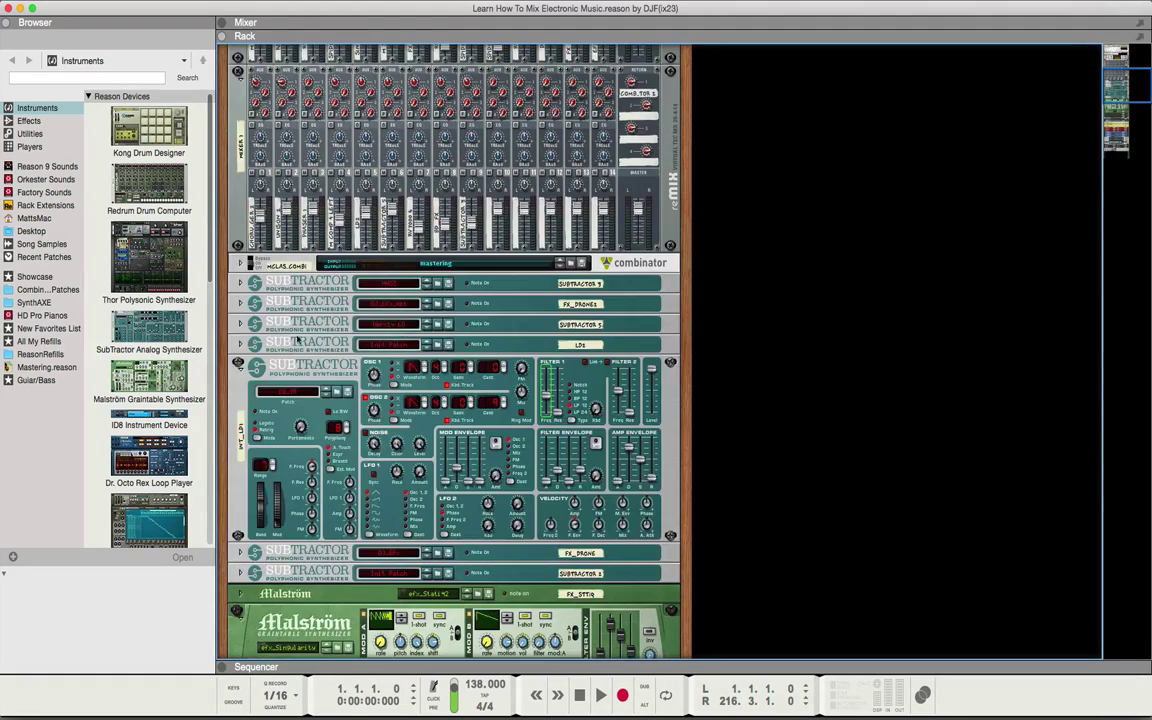
{"action": "left_click", "coordinate": [238, 364]}
{"action": "scroll", "coordinate": [238, 370], "scroll_direction": "down", "scroll_amount": 1}
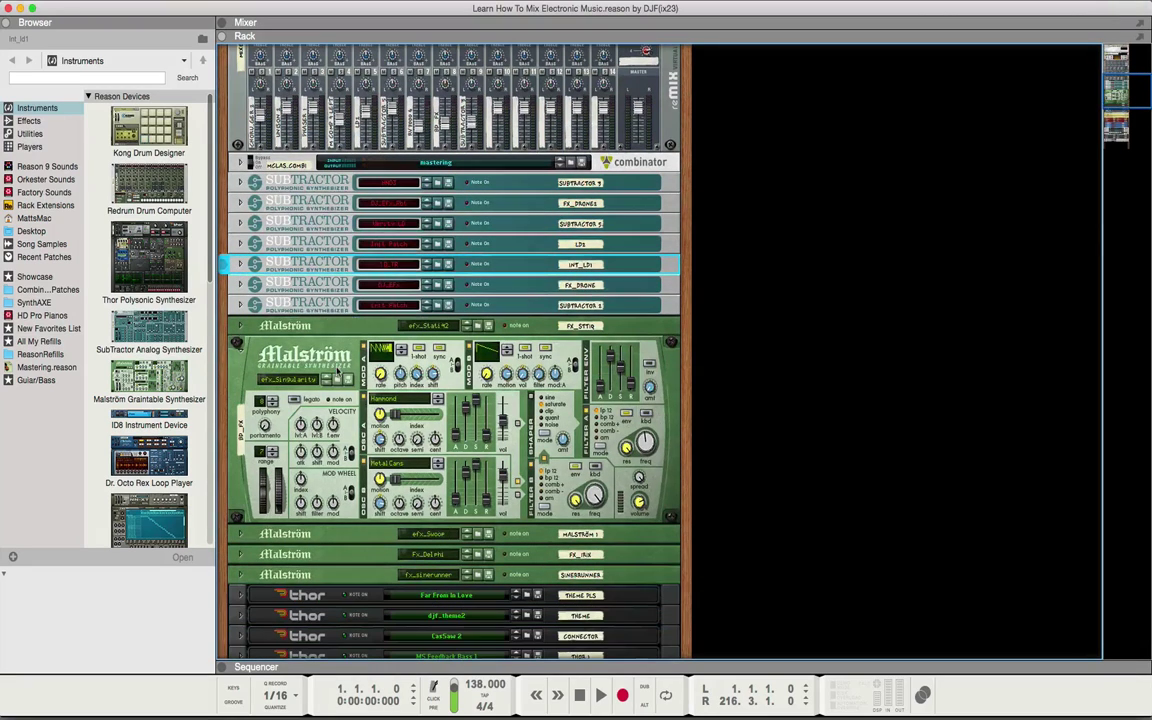
{"action": "left_click", "coordinate": [239, 344]}
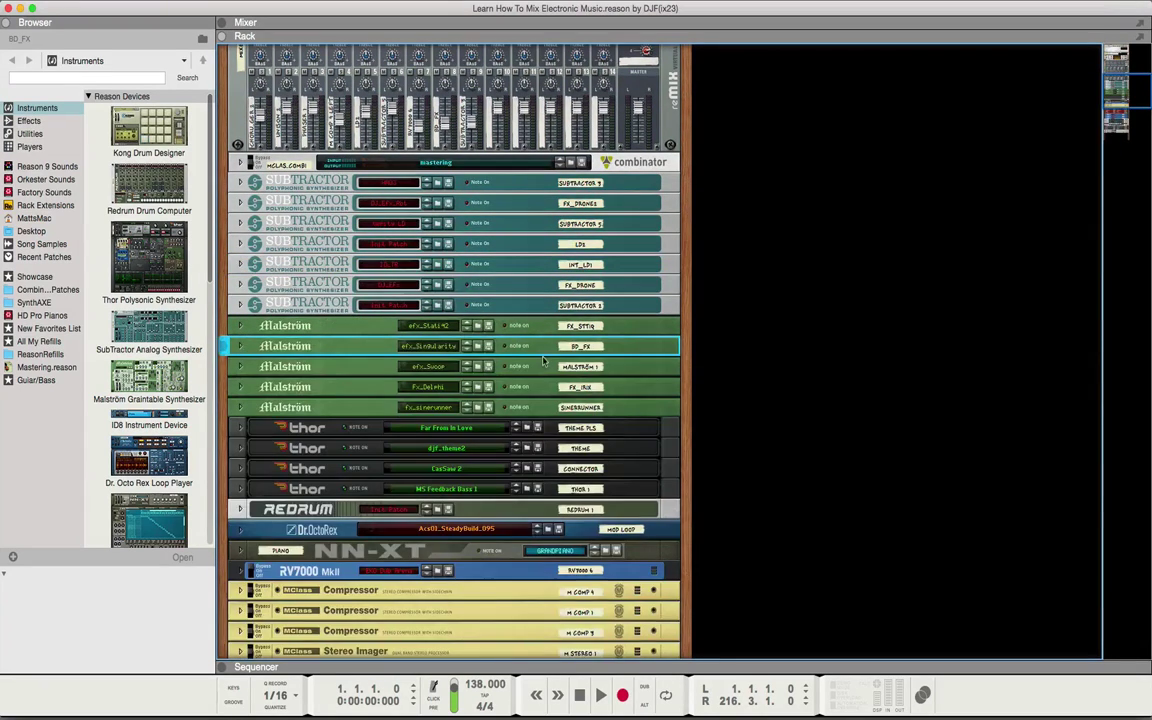
Step: Unfold Redrum 1 and fold it back up, then select the M Comp 4 compressor
{"action": "scroll", "coordinate": [548, 354], "scroll_direction": "down", "scroll_amount": 3}
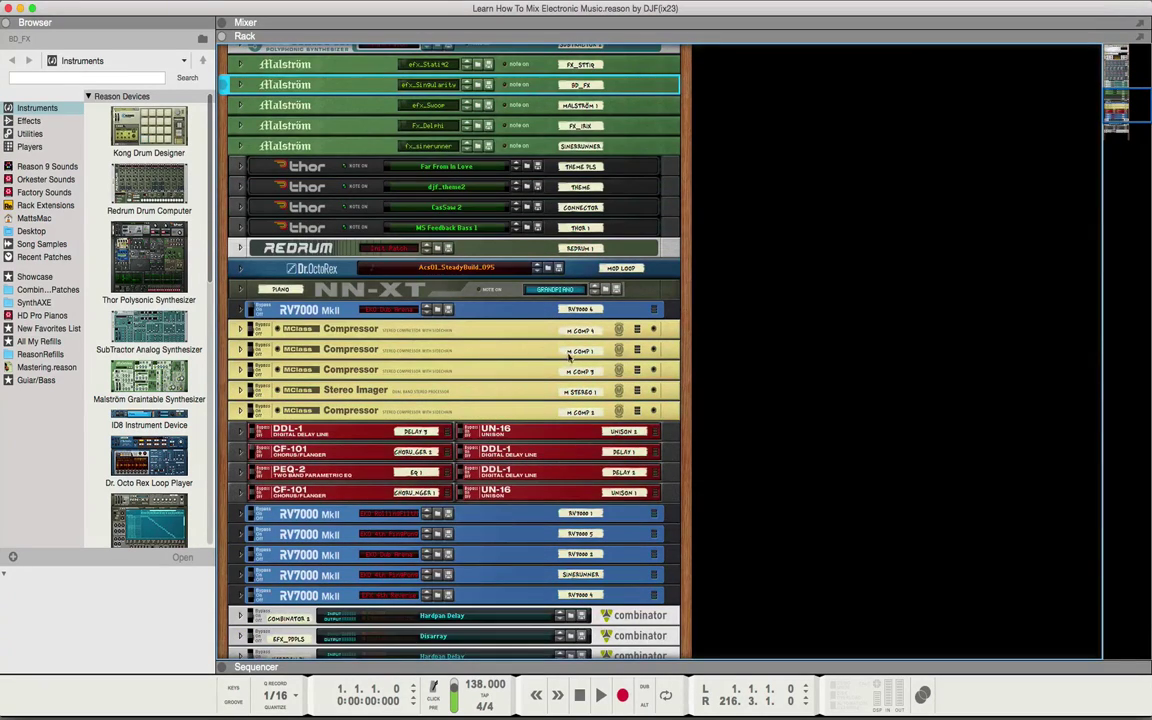
{"action": "scroll", "coordinate": [563, 370], "scroll_direction": "down", "scroll_amount": 2}
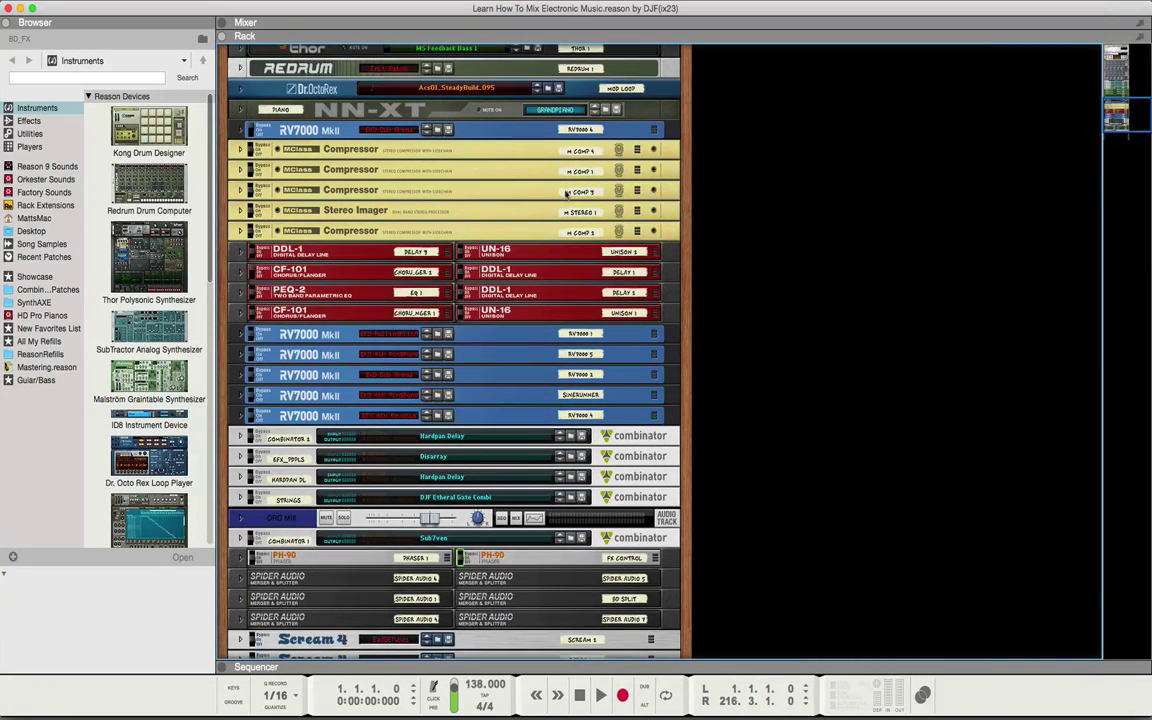
{"action": "scroll", "coordinate": [266, 111], "scroll_direction": "up", "scroll_amount": 1}
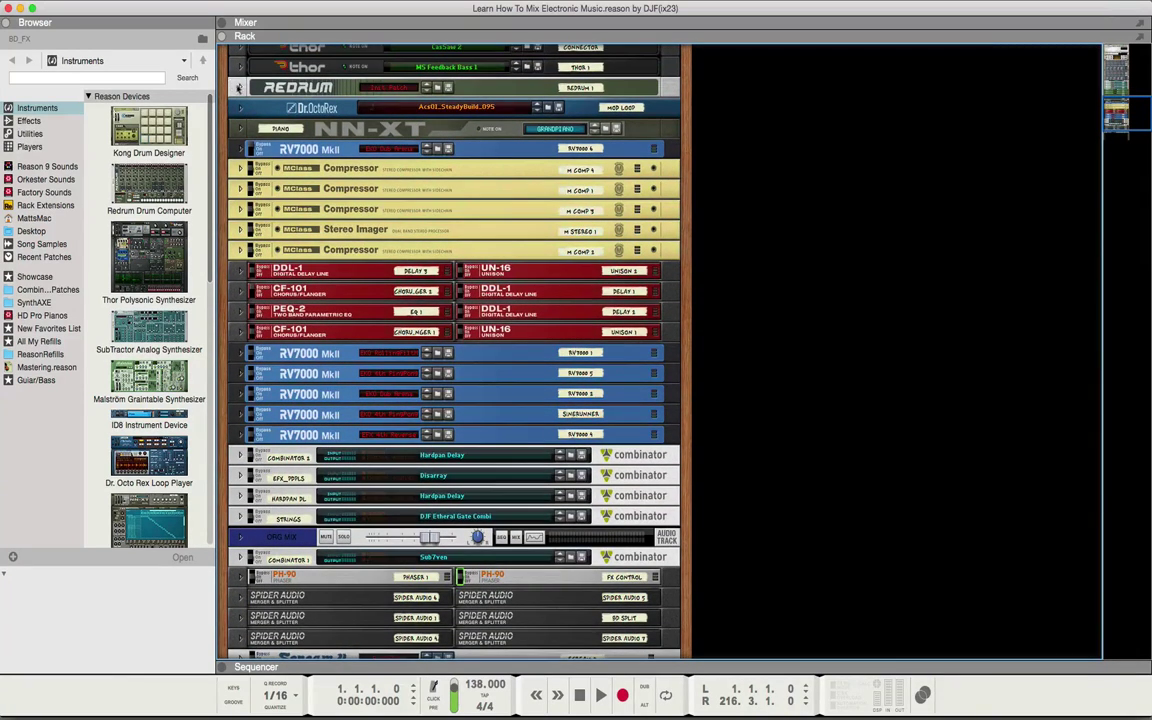
{"action": "left_click", "coordinate": [239, 87]}
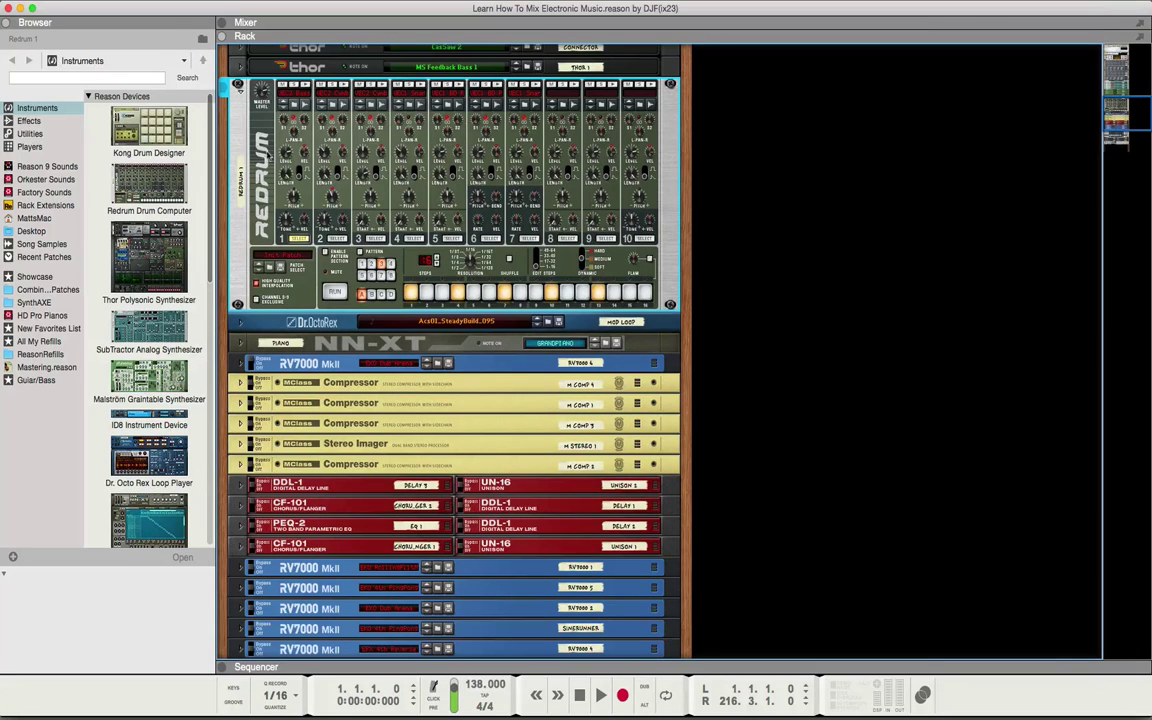
{"action": "left_click", "coordinate": [239, 88]}
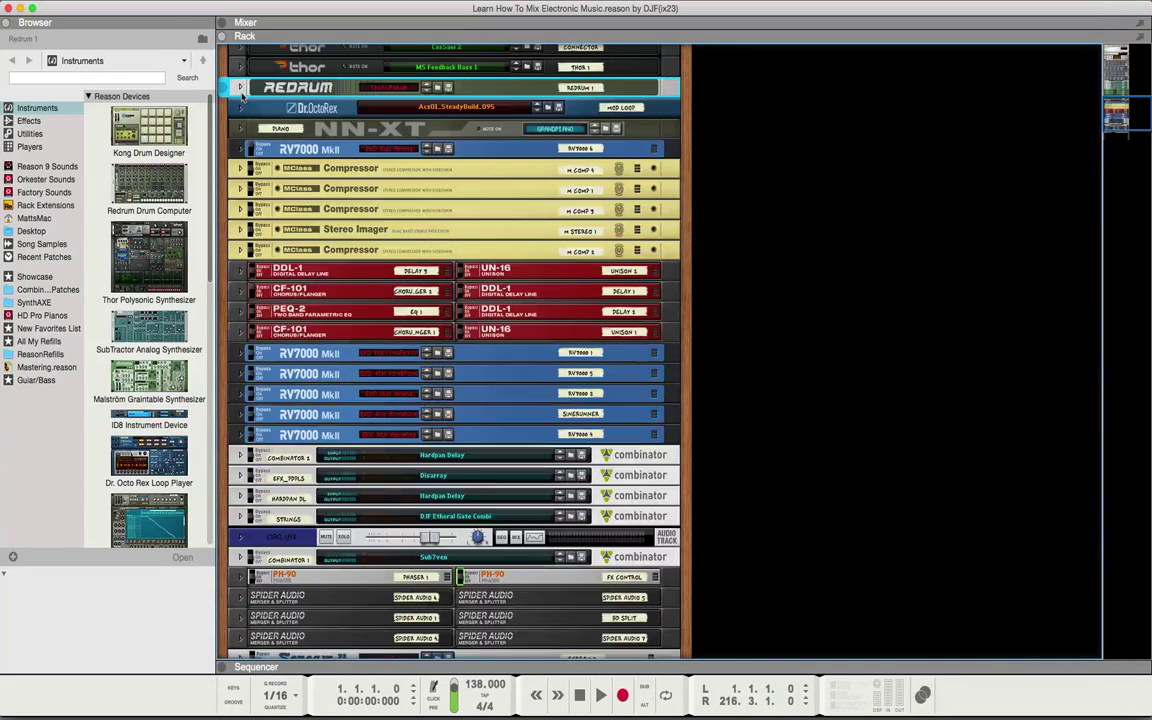
{"action": "left_click", "coordinate": [545, 175]}
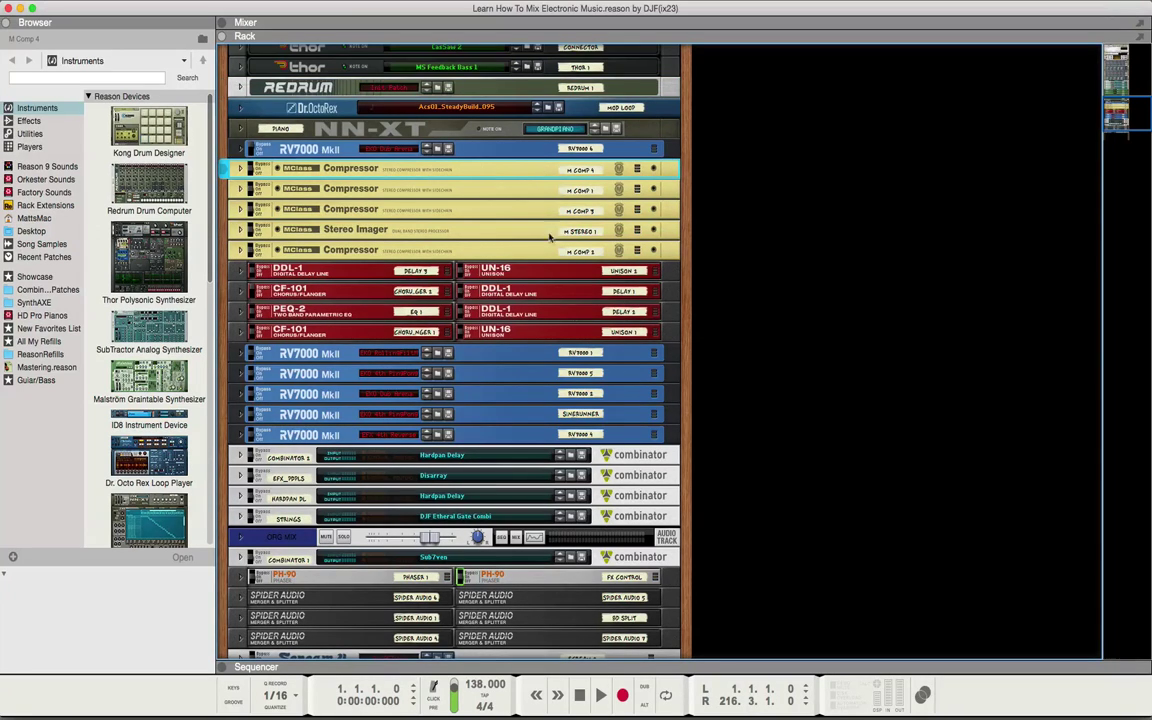
Step: Auto-route the devices from M Comp 4 through the Strings combinator, then select RV7000 1
{"action": "left_click", "coordinate": [542, 463], "text": "shift"}
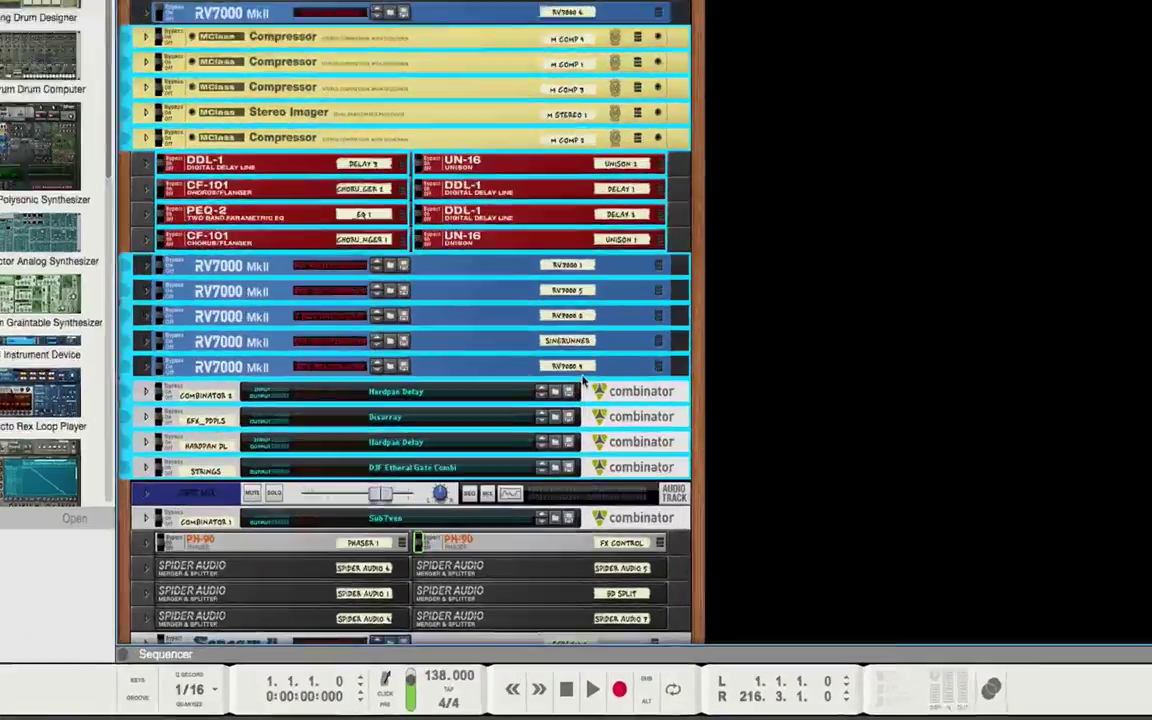
{"action": "right_click", "coordinate": [585, 380]}
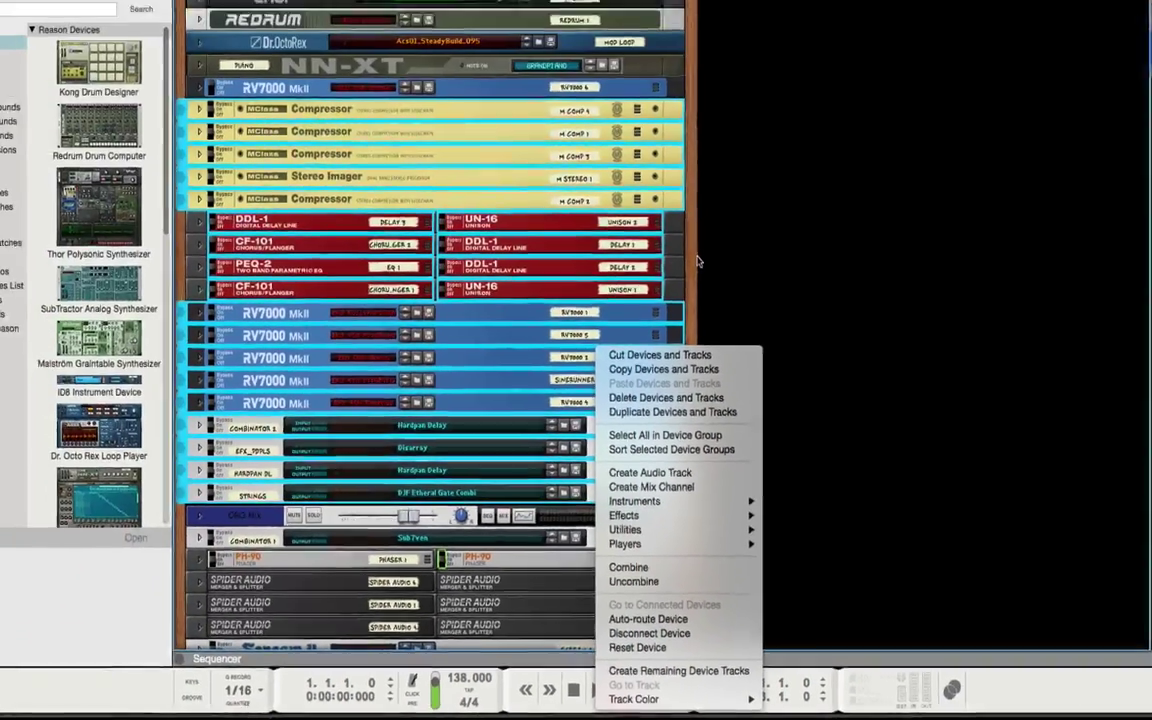
{"action": "left_click", "coordinate": [687, 300]}
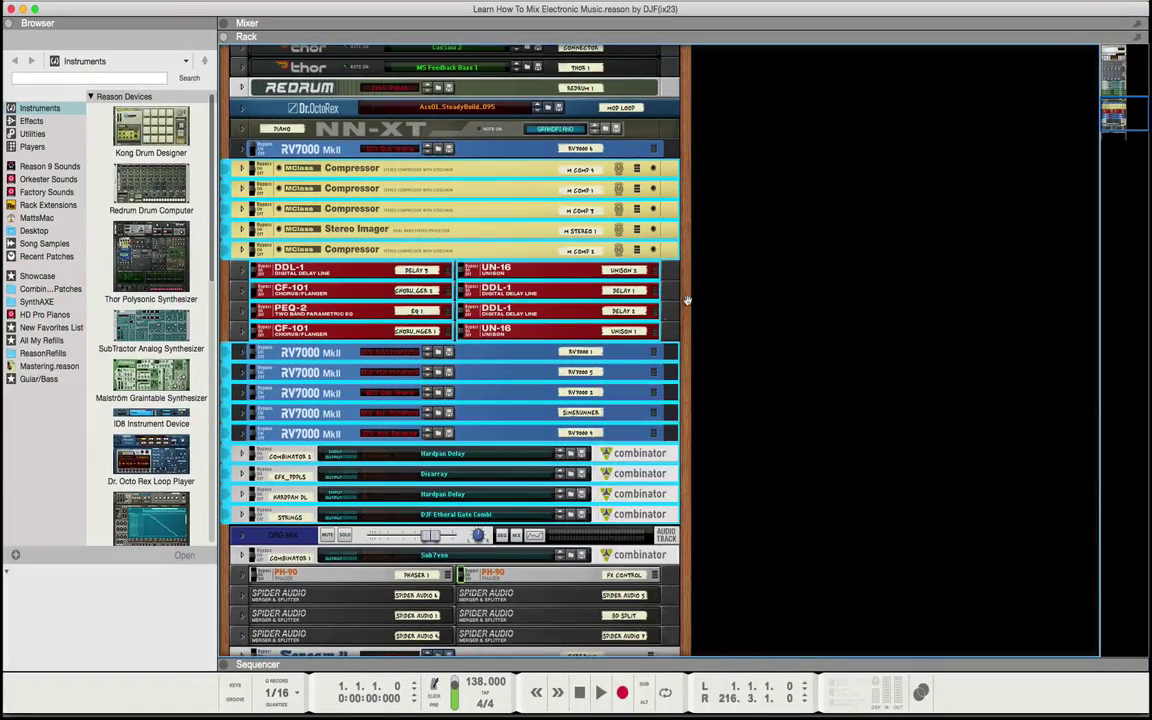
{"action": "left_click", "coordinate": [660, 352]}
{"action": "scroll", "coordinate": [840, 409], "scroll_direction": "down", "scroll_amount": 3}
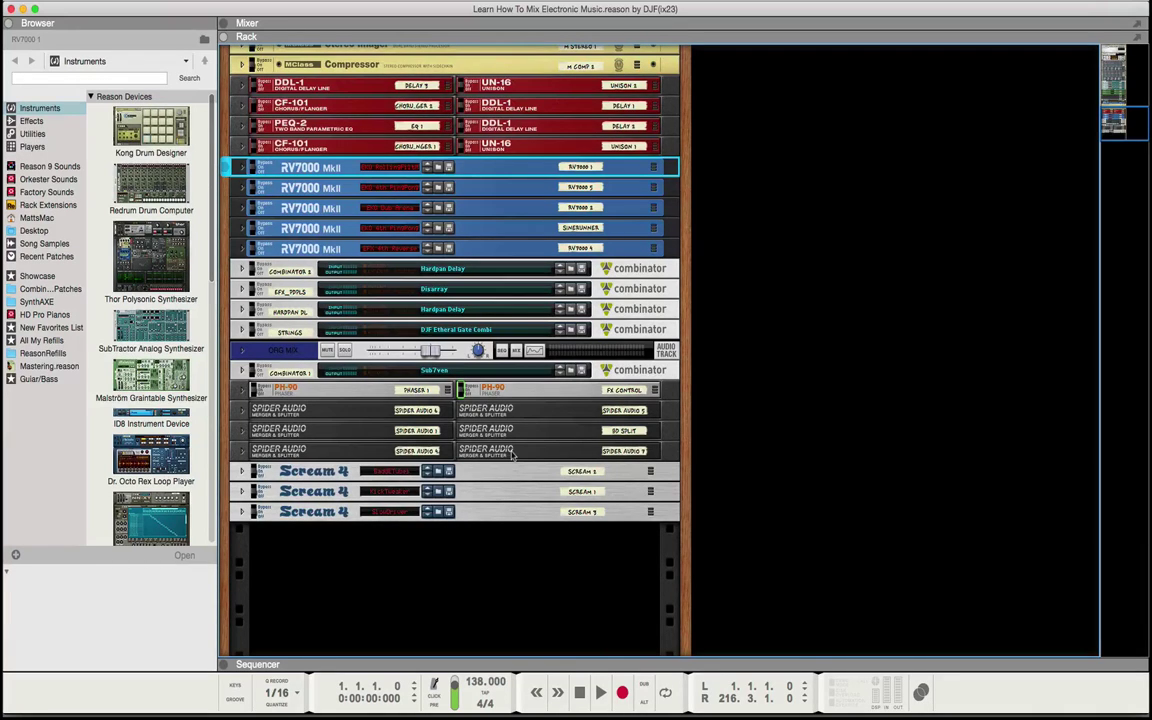
Step: Flip the rack to the back and add a new Mix Channel from the Utilities browser
{"action": "scroll", "coordinate": [530, 440], "scroll_direction": "up", "scroll_amount": 5}
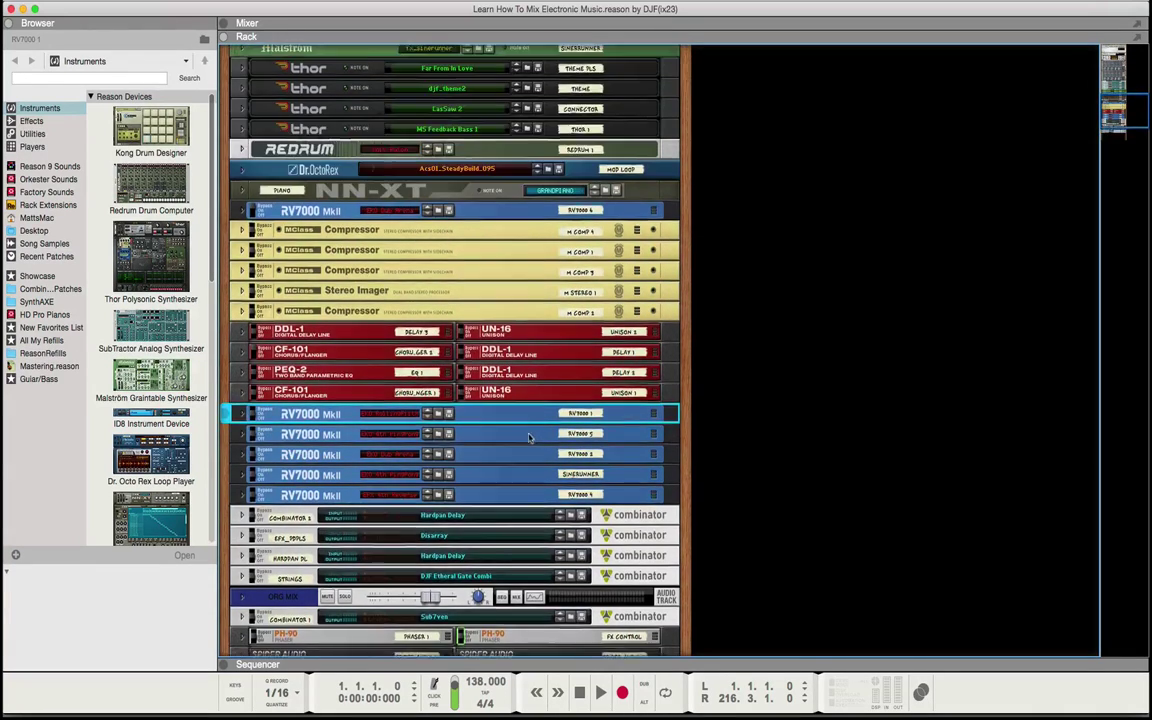
{"action": "scroll", "coordinate": [530, 437], "scroll_direction": "up", "scroll_amount": 7}
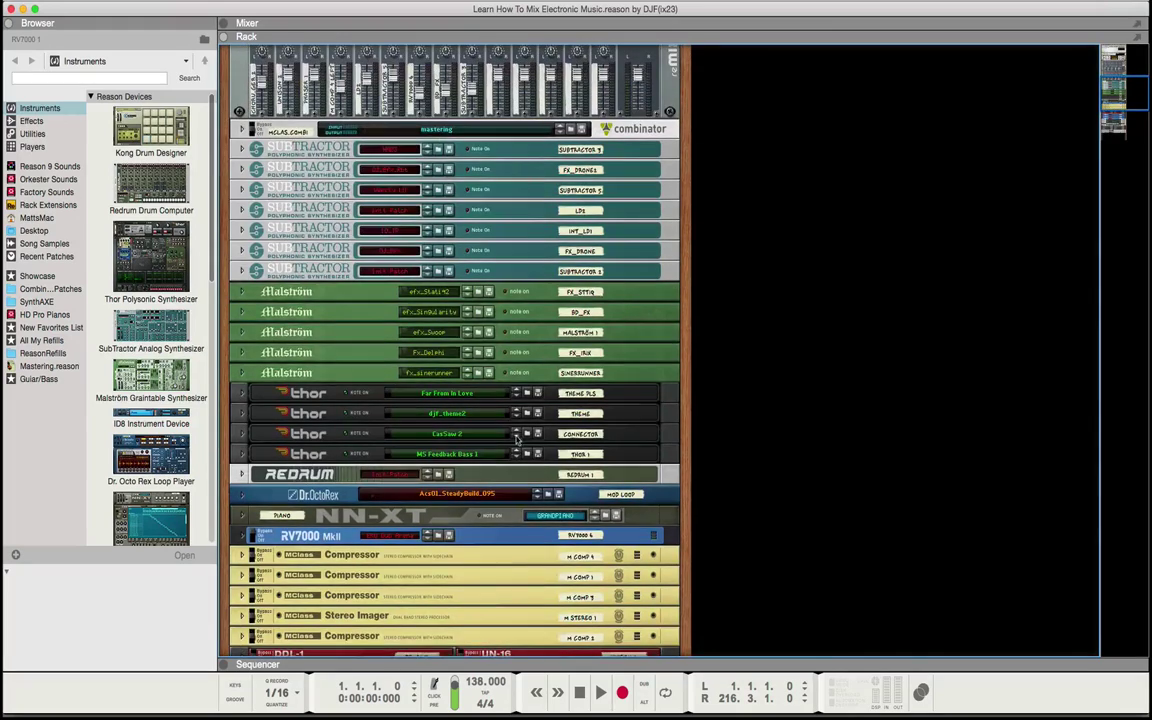
{"action": "scroll", "coordinate": [517, 438], "scroll_direction": "up", "scroll_amount": 8}
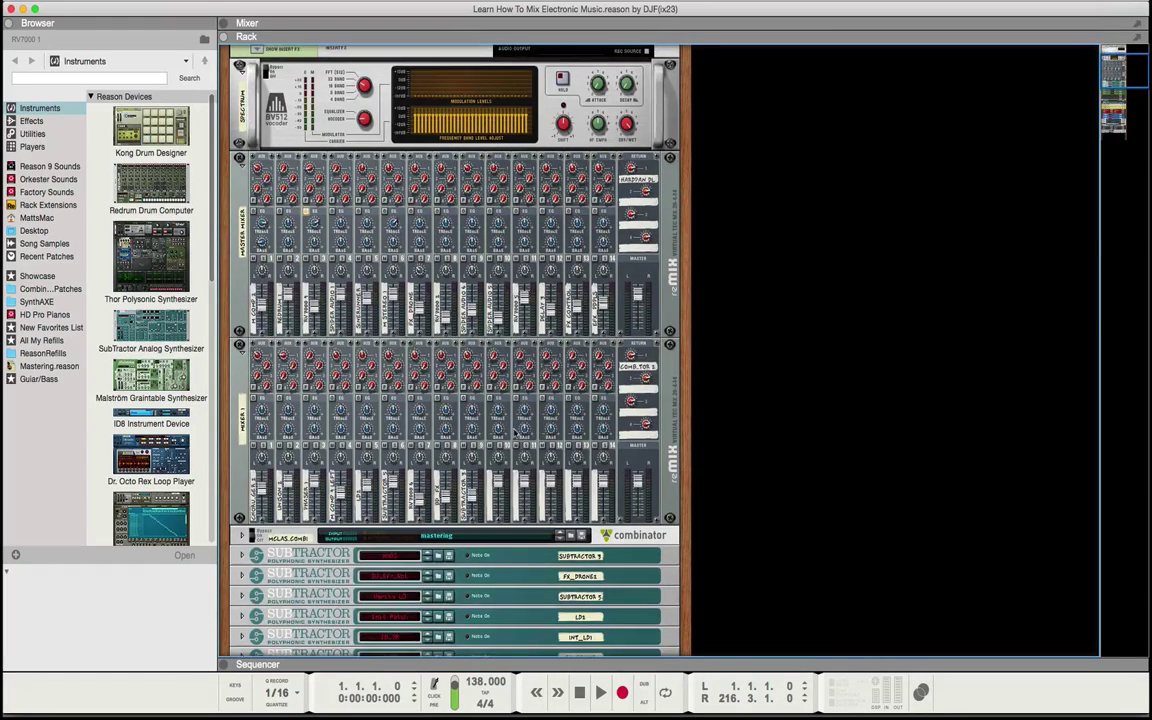
{"action": "key", "text": "Tab"}
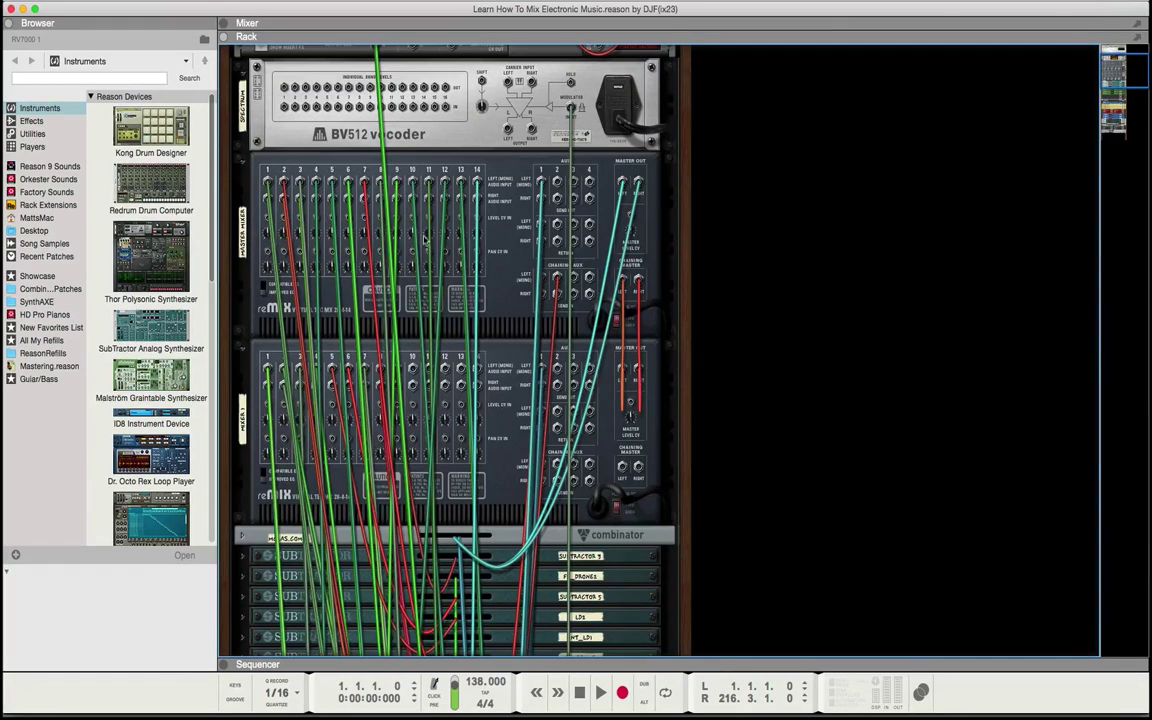
{"action": "left_click", "coordinate": [32, 134]}
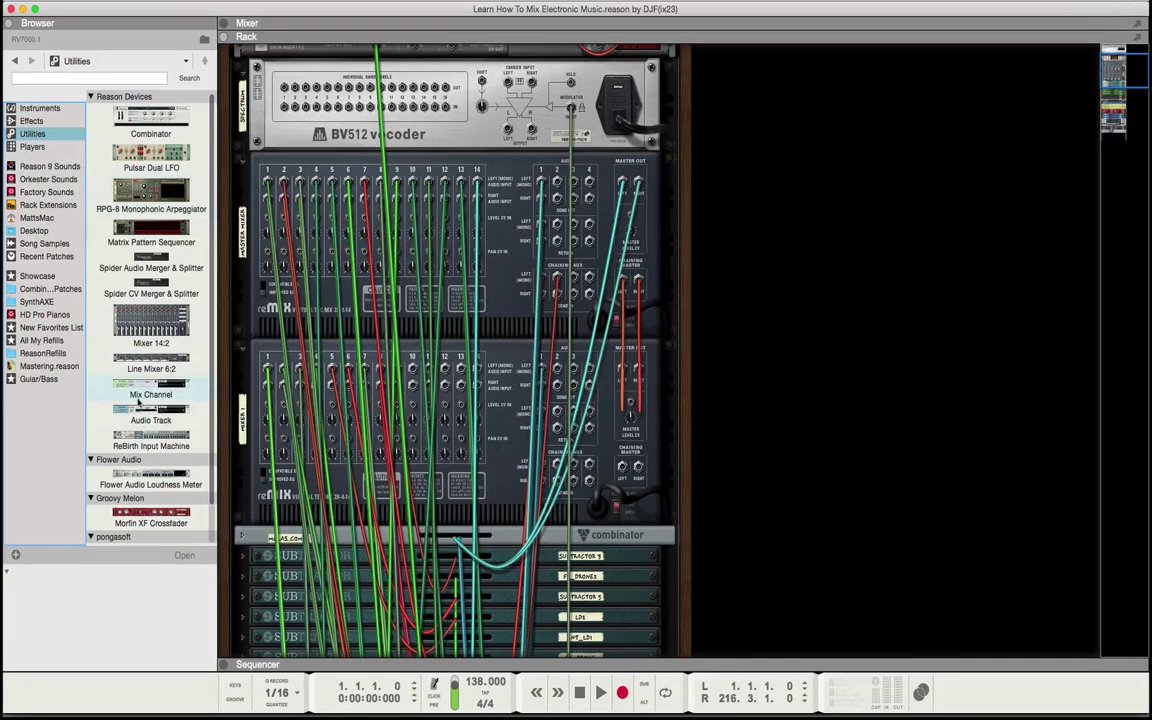
{"action": "left_click_drag", "start_coordinate": [138, 386], "coordinate": [860, 238]}
Step: Scroll back to the MClass compressors and select M COMP 4
{"action": "scroll", "coordinate": [746, 480], "scroll_direction": "down", "scroll_amount": 10}
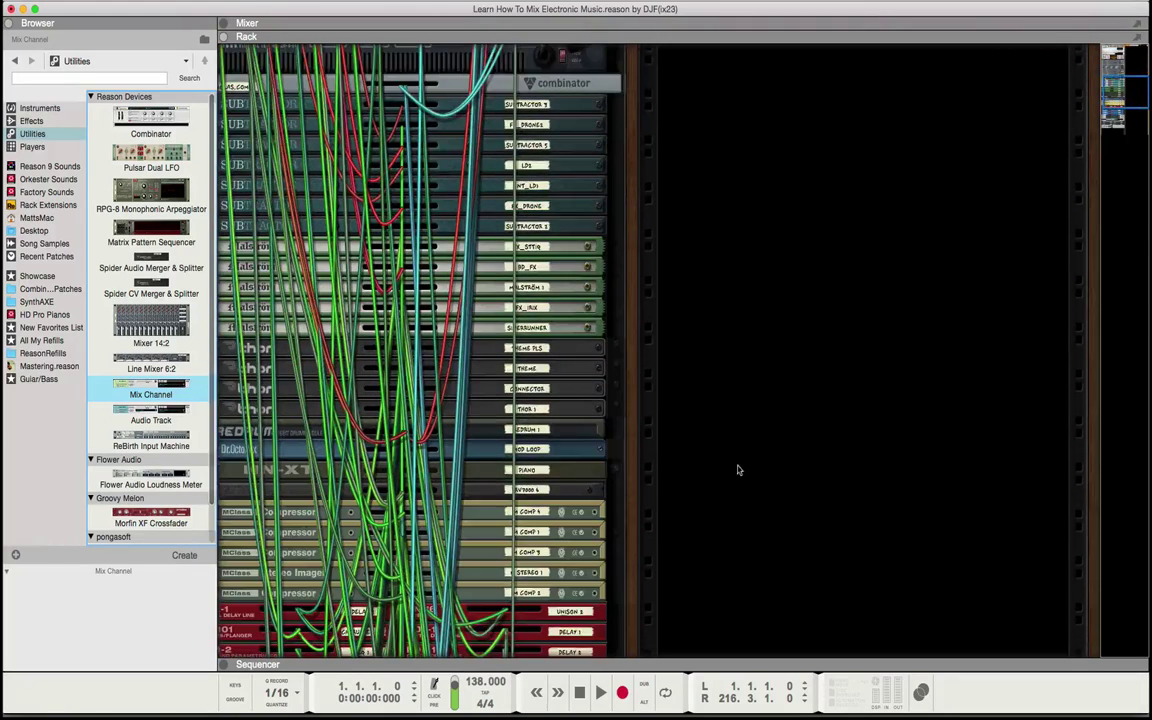
{"action": "scroll", "coordinate": [735, 468], "scroll_direction": "down", "scroll_amount": 6}
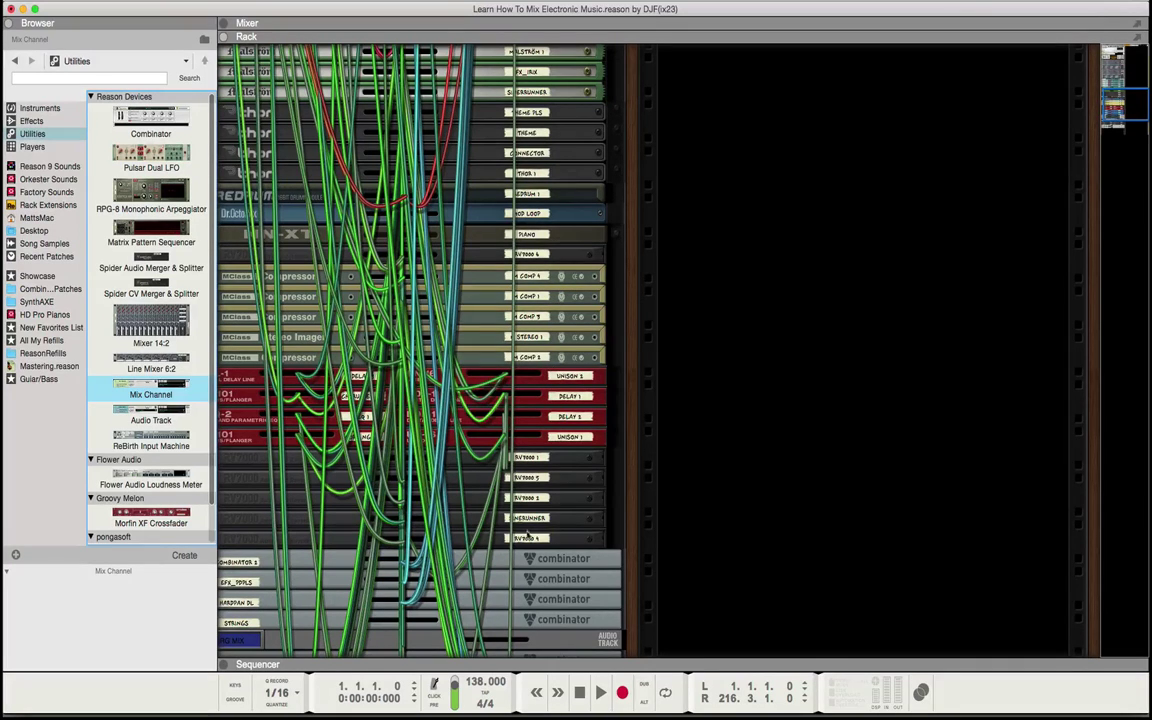
{"action": "scroll", "coordinate": [587, 443], "scroll_direction": "down", "scroll_amount": 6}
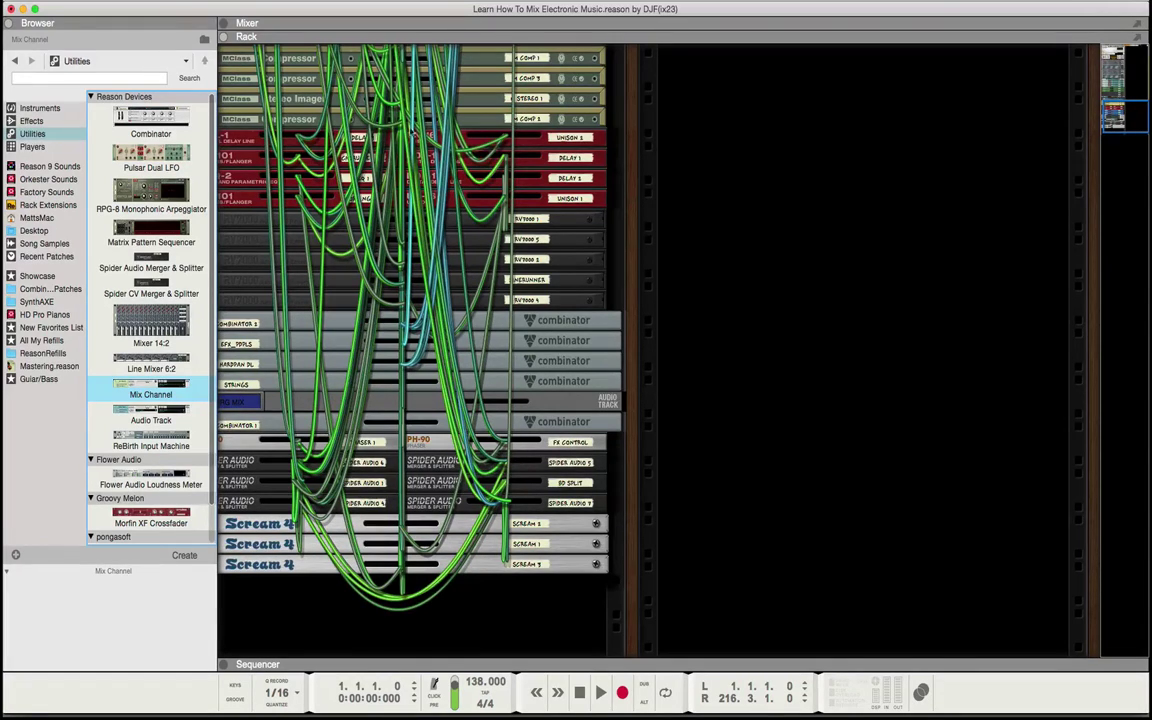
{"action": "scroll", "coordinate": [498, 272], "scroll_direction": "up", "scroll_amount": 5}
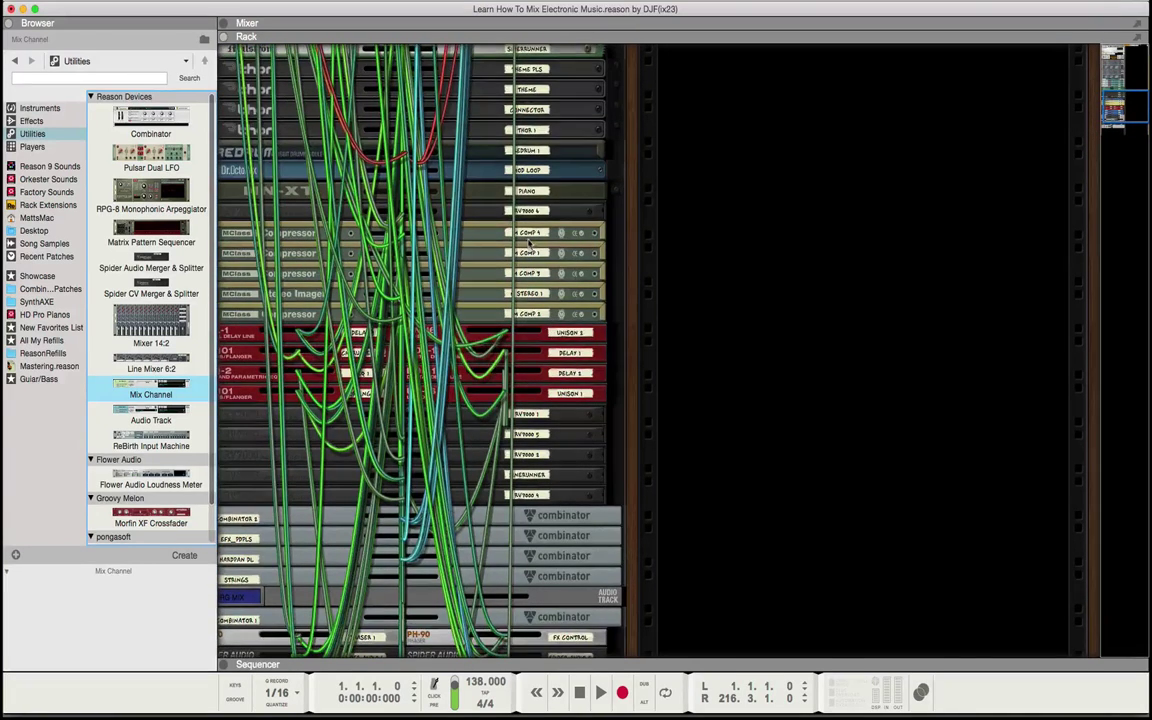
{"action": "scroll", "coordinate": [530, 242], "scroll_direction": "up", "scroll_amount": 4}
{"action": "left_click", "coordinate": [533, 376]}
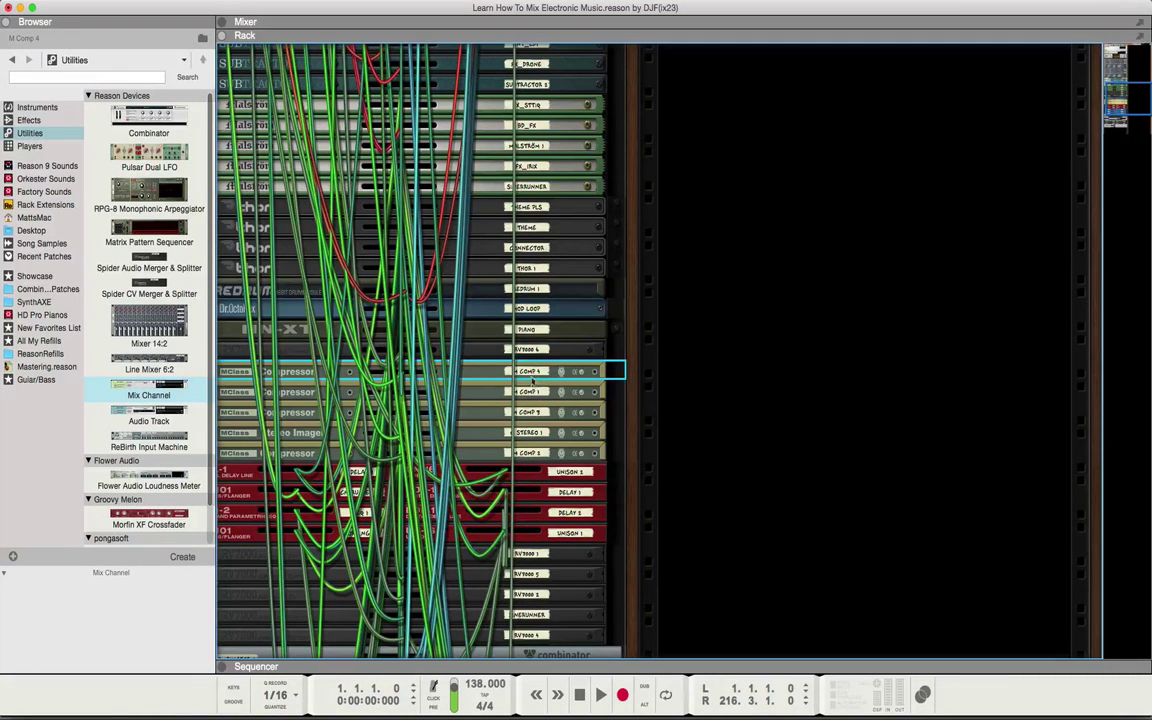
Step: Move M COMP 4 under the new Mix Channel, beside the INT_LD1 SubTractor, and check the rack
{"action": "left_click_drag", "start_coordinate": [533, 373], "coordinate": [969, 373]}
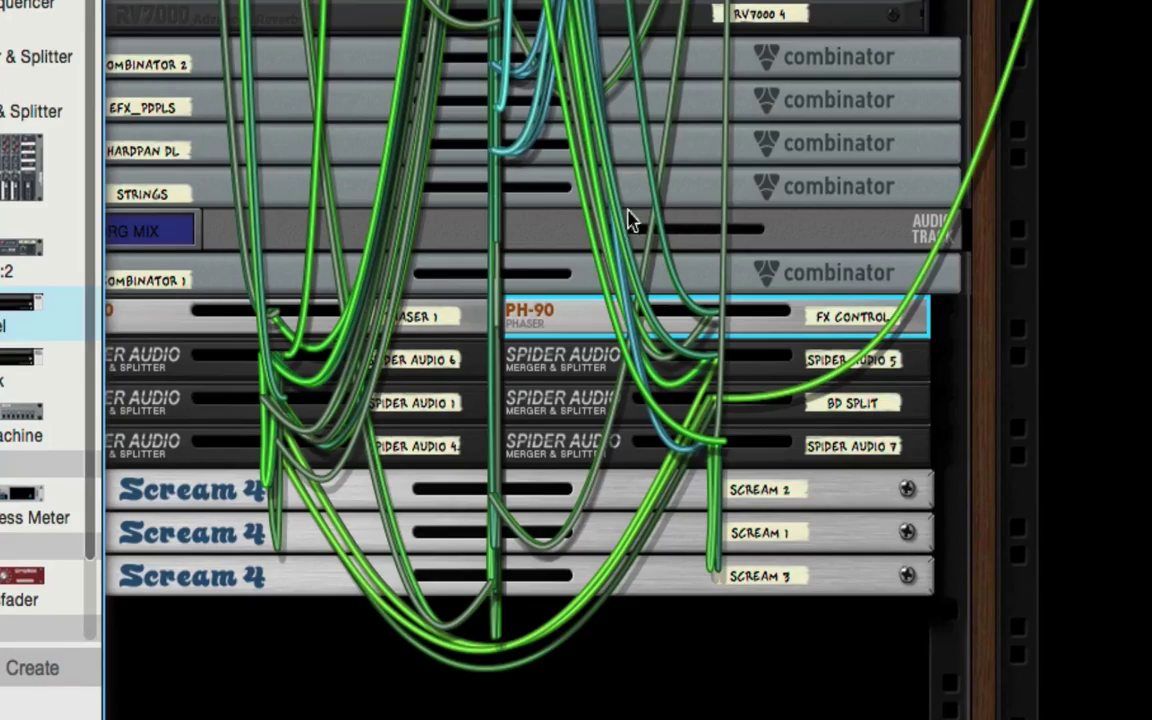
{"action": "scroll", "coordinate": [1031, 296], "scroll_direction": "up", "scroll_amount": 2}
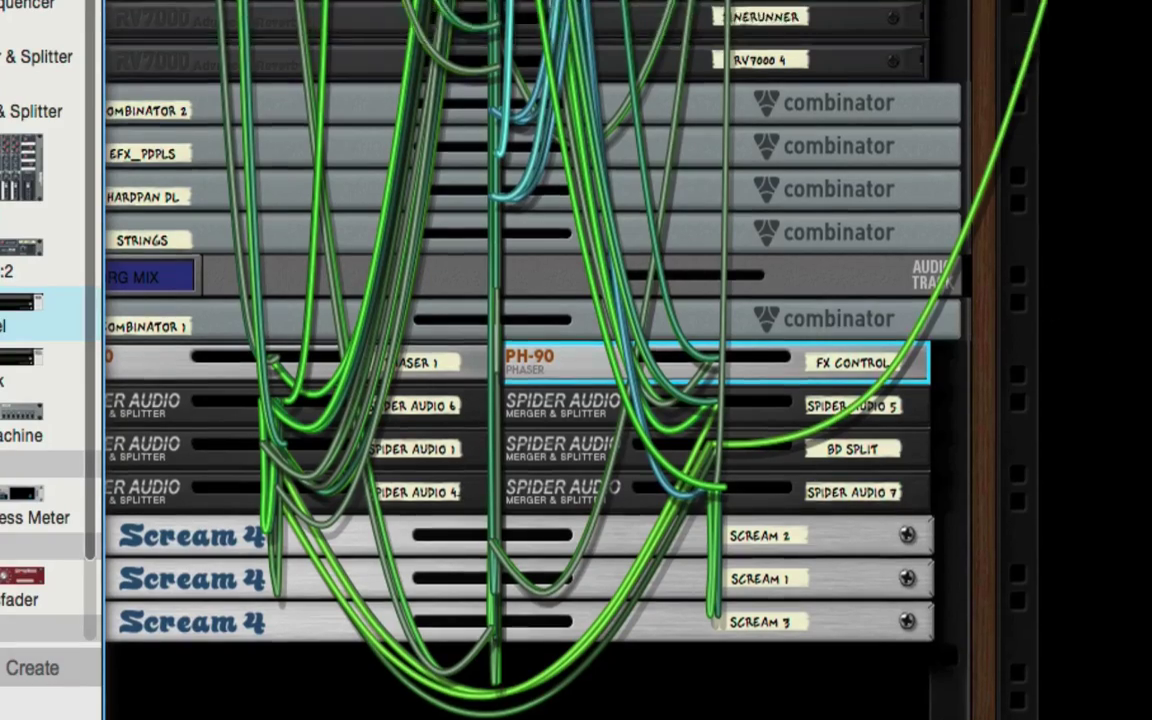
{"action": "scroll", "coordinate": [1031, 296], "scroll_direction": "up", "scroll_amount": 15}
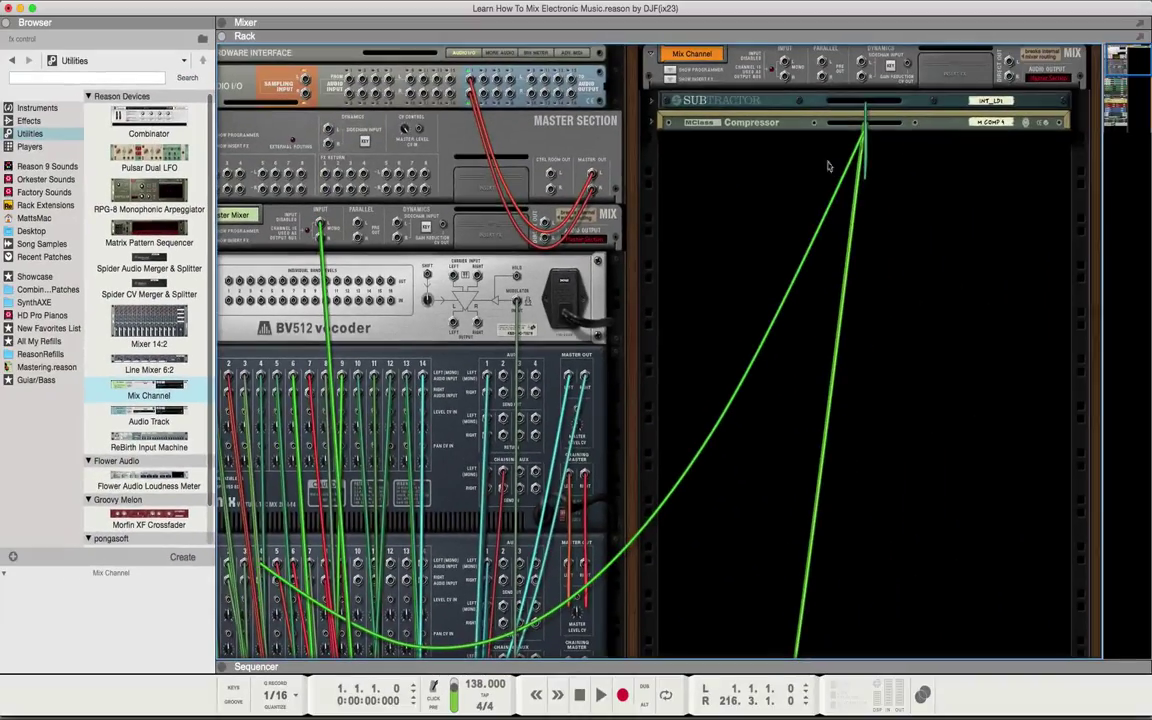
{"action": "scroll", "coordinate": [741, 529], "scroll_direction": "down", "scroll_amount": 10}
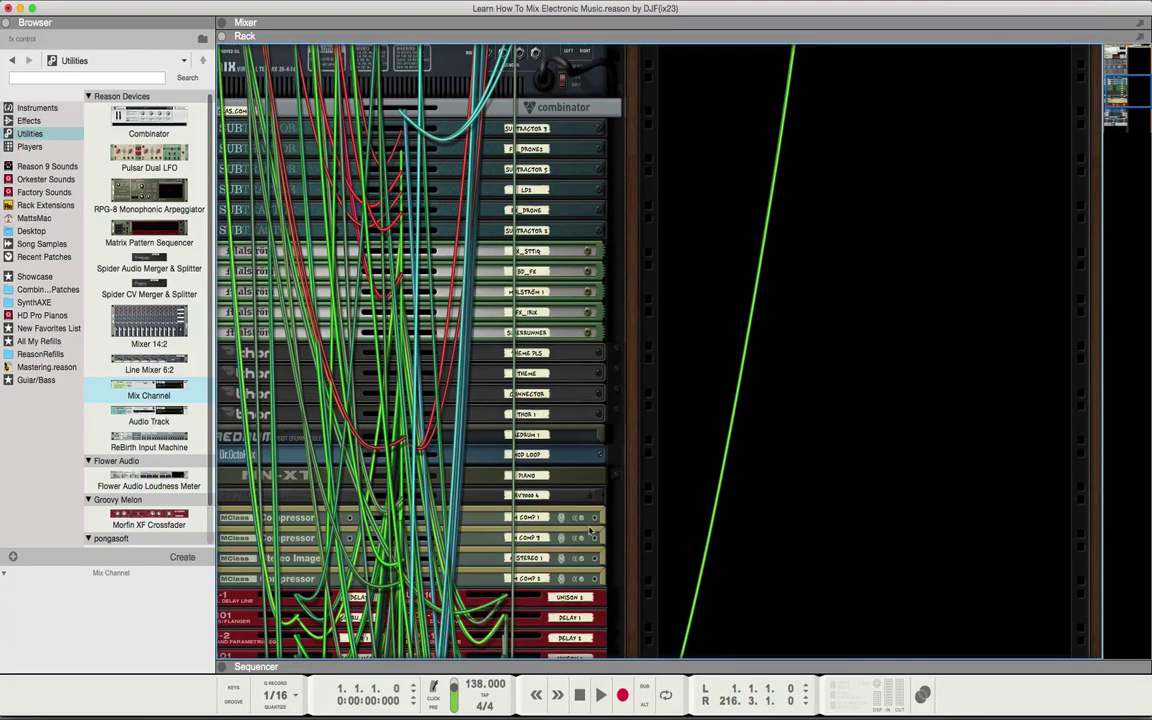
{"action": "scroll", "coordinate": [746, 581], "scroll_direction": "down", "scroll_amount": 10}
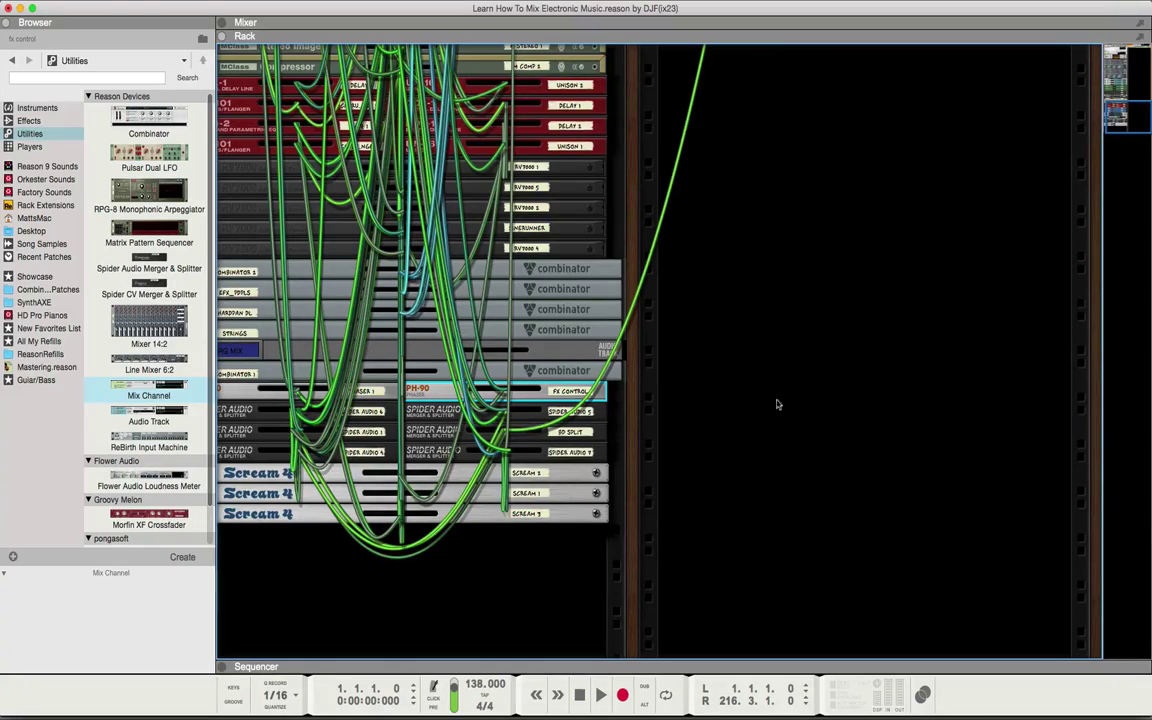
{"action": "scroll", "coordinate": [800, 430], "scroll_direction": "up", "scroll_amount": 10}
{"action": "scroll", "coordinate": [818, 451], "scroll_direction": "up", "scroll_amount": 10}
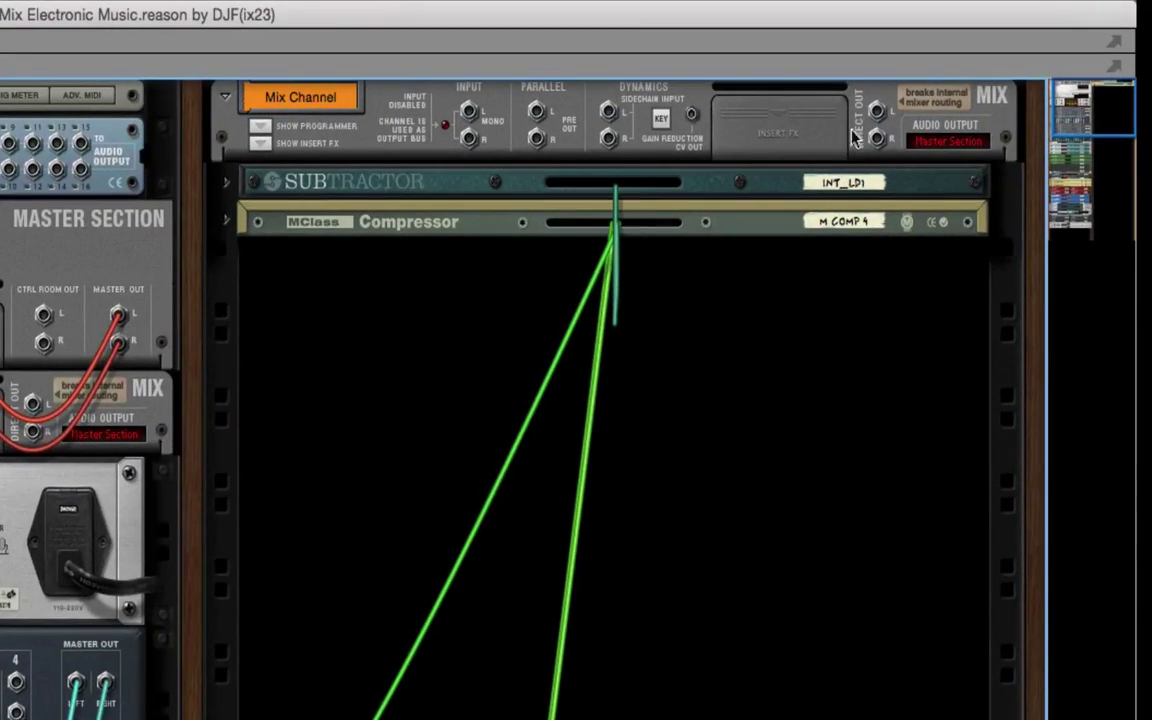
Step: Copy the SubTractor's name and rename the new Mix Channel 'Int_ld1' in the Mixer
{"action": "double_click", "coordinate": [845, 184]}
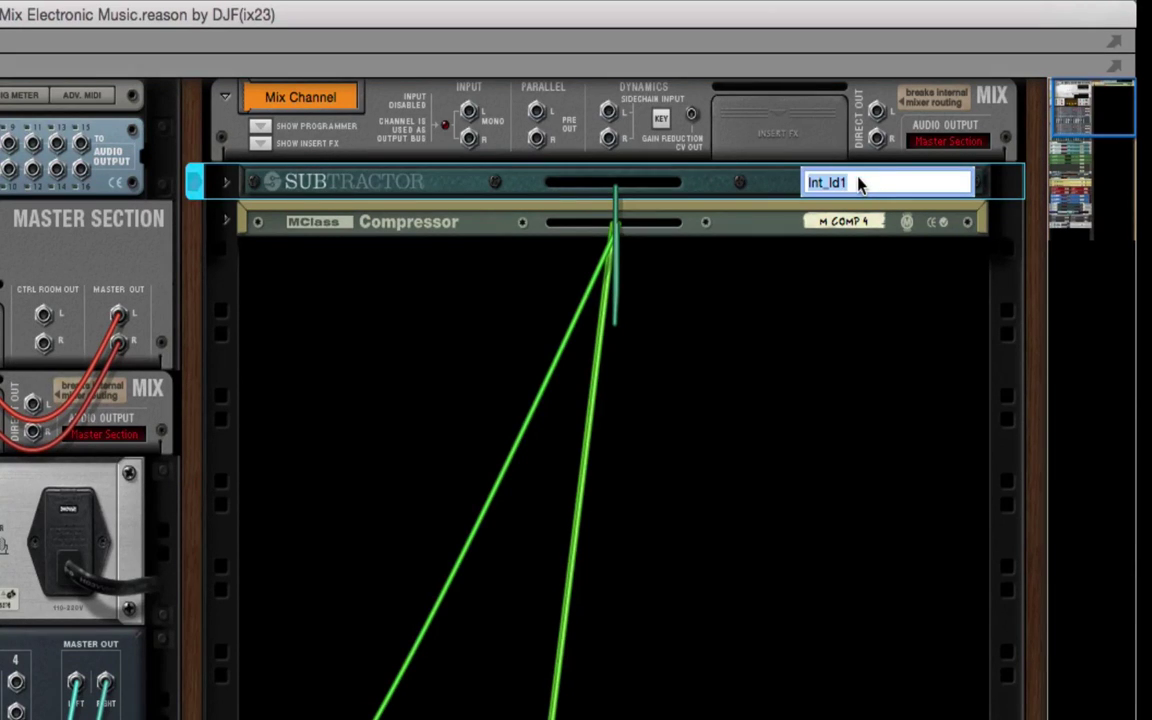
{"action": "left_click", "coordinate": [812, 337]}
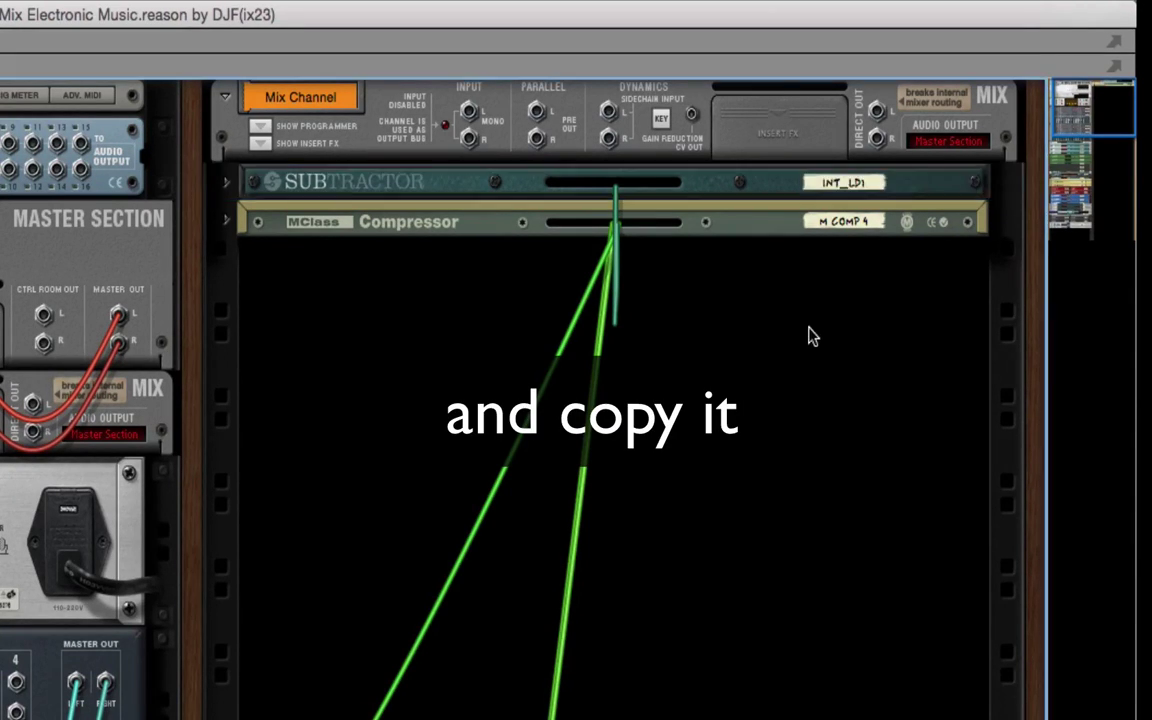
{"action": "key", "text": "Tab"}
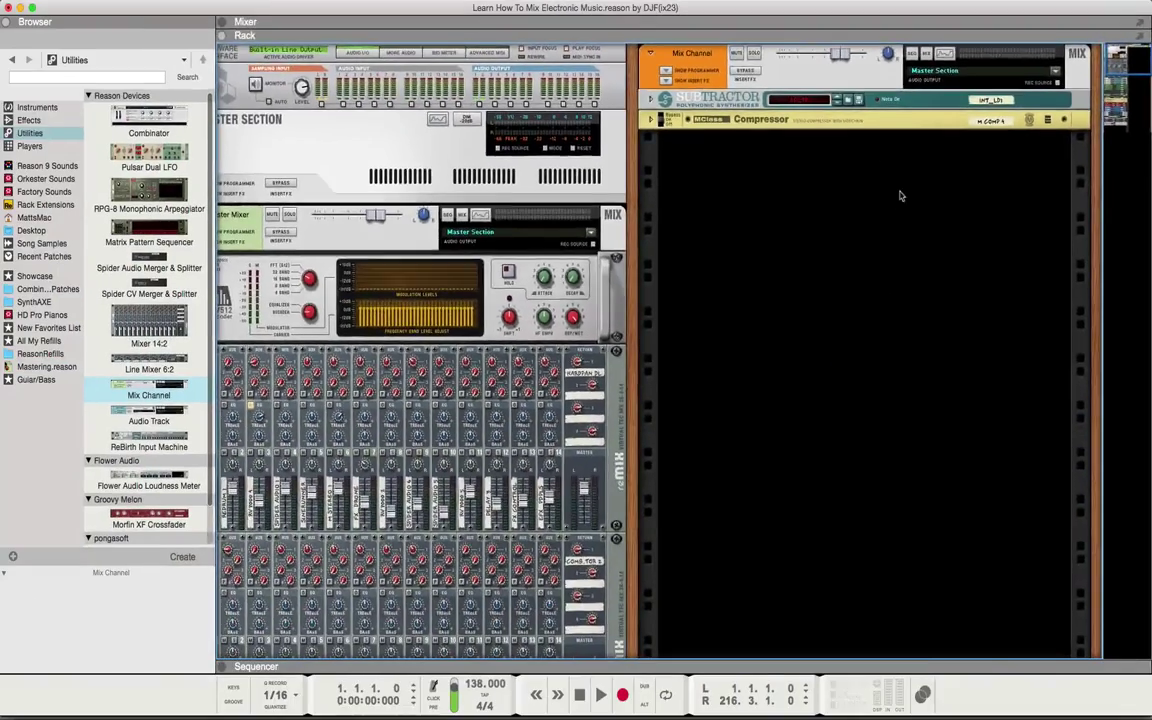
{"action": "key", "text": "F5"}
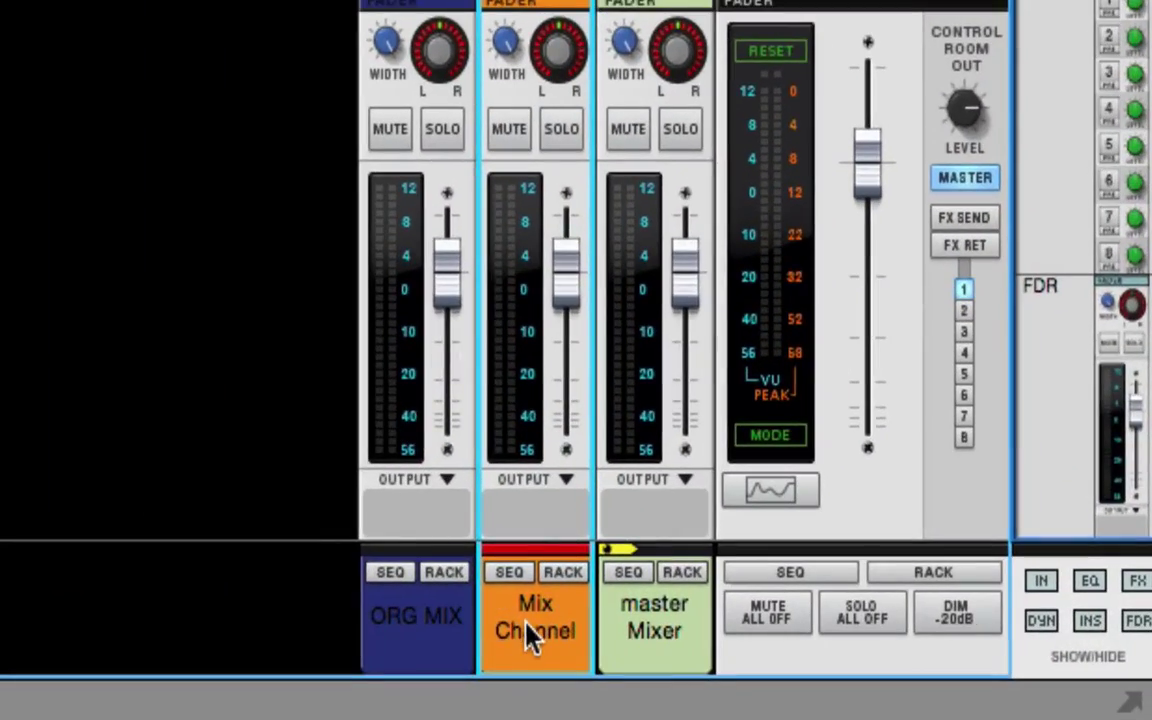
{"action": "double_click", "coordinate": [527, 624]}
{"action": "type", "text": "Int_ld1"}
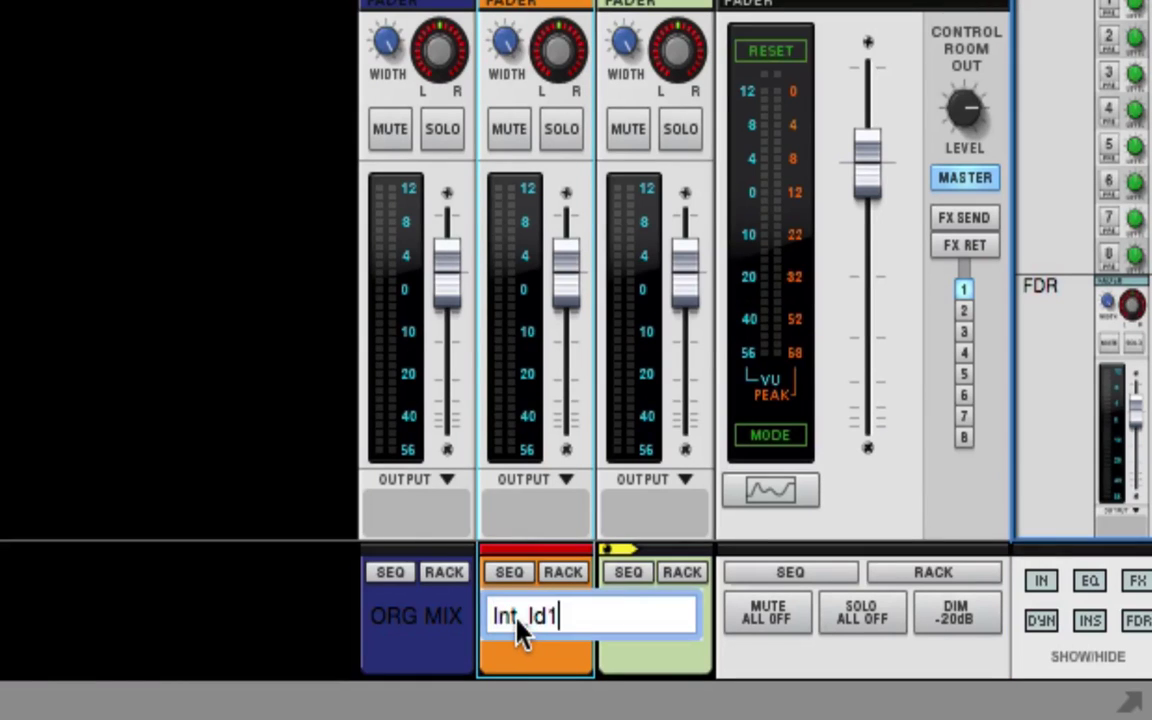
{"action": "key", "text": "Return"}
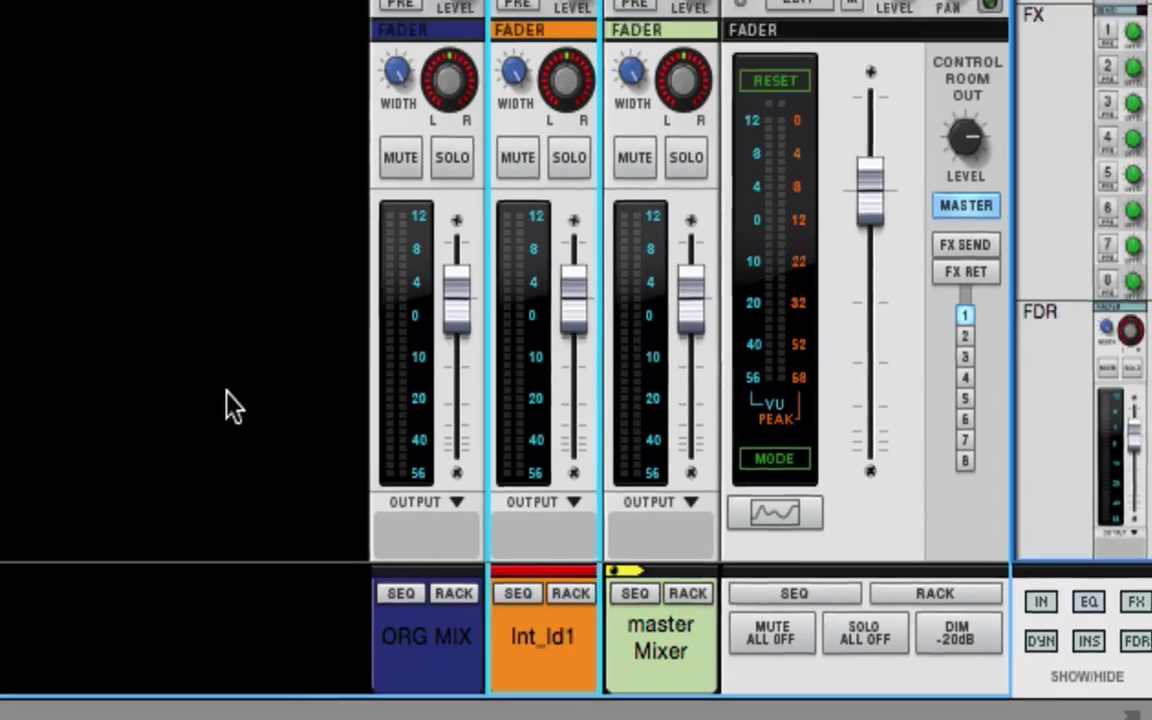
{"action": "left_click", "coordinate": [562, 572]}
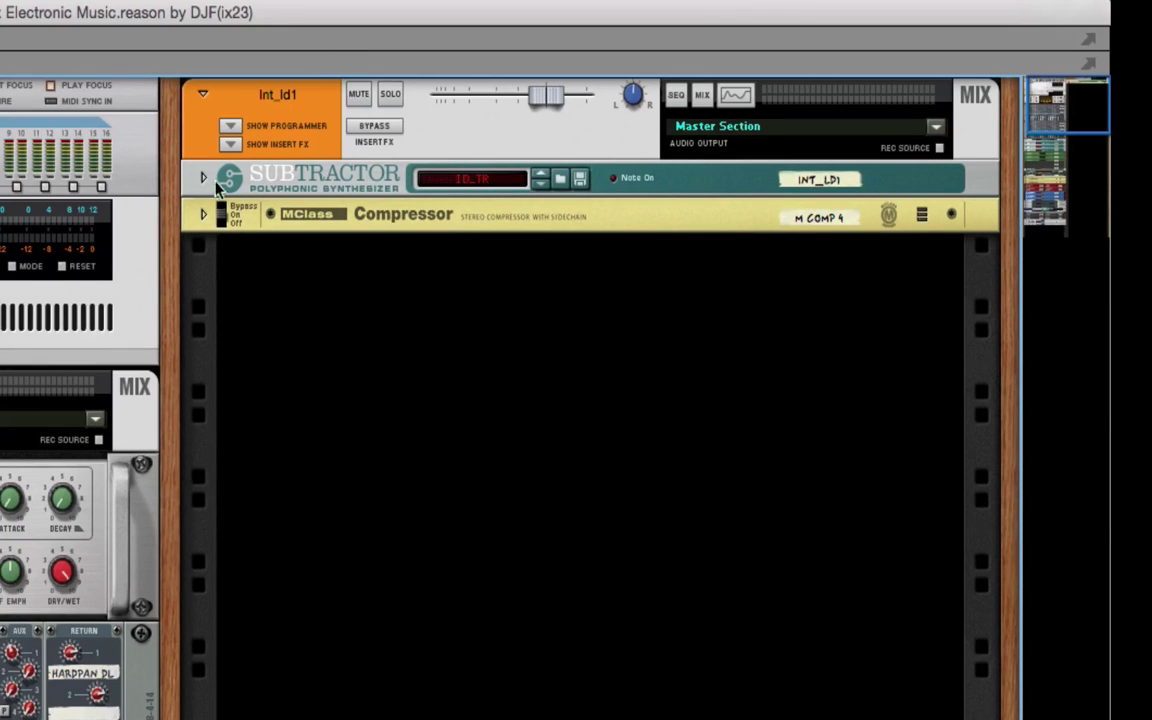
Step: Insert the SubTractor and M COMP 4 on Int_ld1 and cable the compressor output to the channel input
{"action": "key", "text": "Tab"}
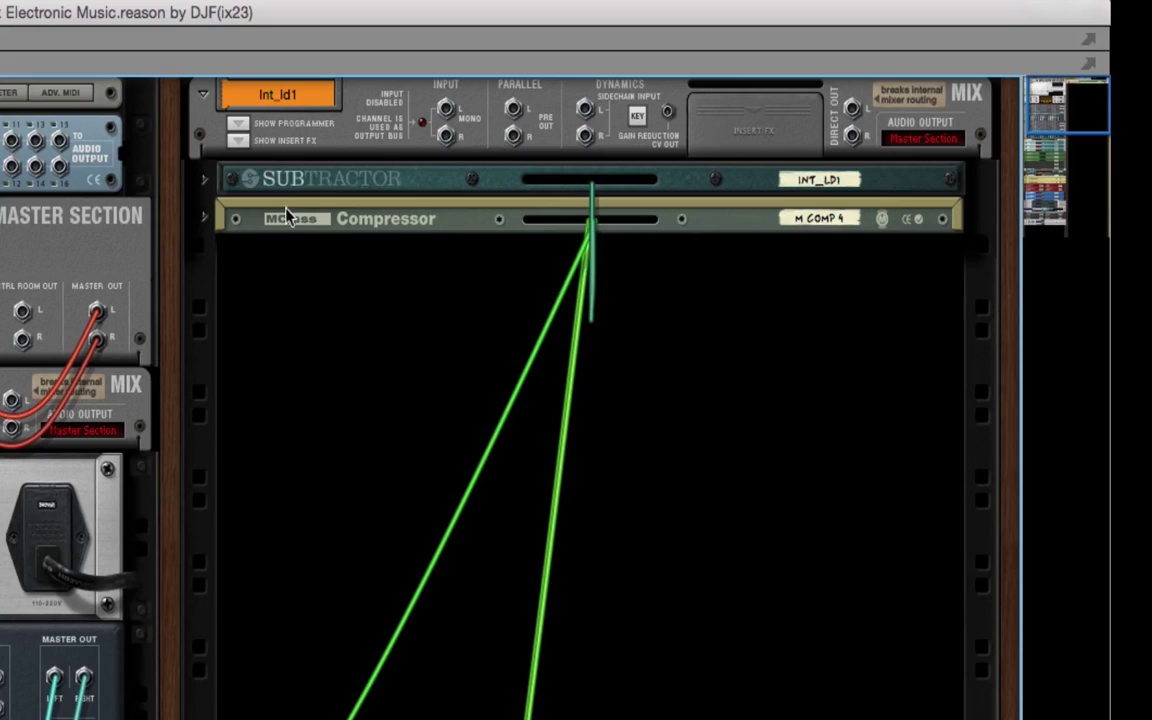
{"action": "left_click", "coordinate": [237, 140]}
{"action": "left_click_drag", "start_coordinate": [250, 225], "coordinate": [285, 188]}
{"action": "left_click_drag", "start_coordinate": [295, 262], "coordinate": [245, 186]}
{"action": "left_click", "coordinate": [240, 145]}
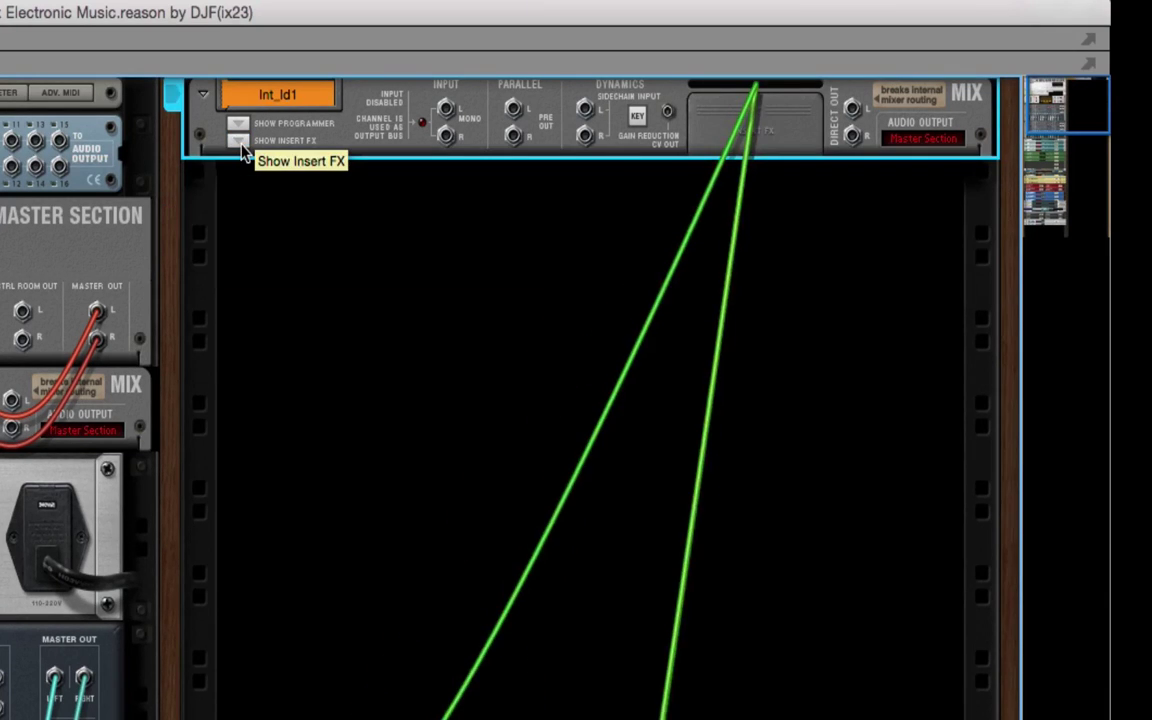
{"action": "left_click", "coordinate": [240, 145]}
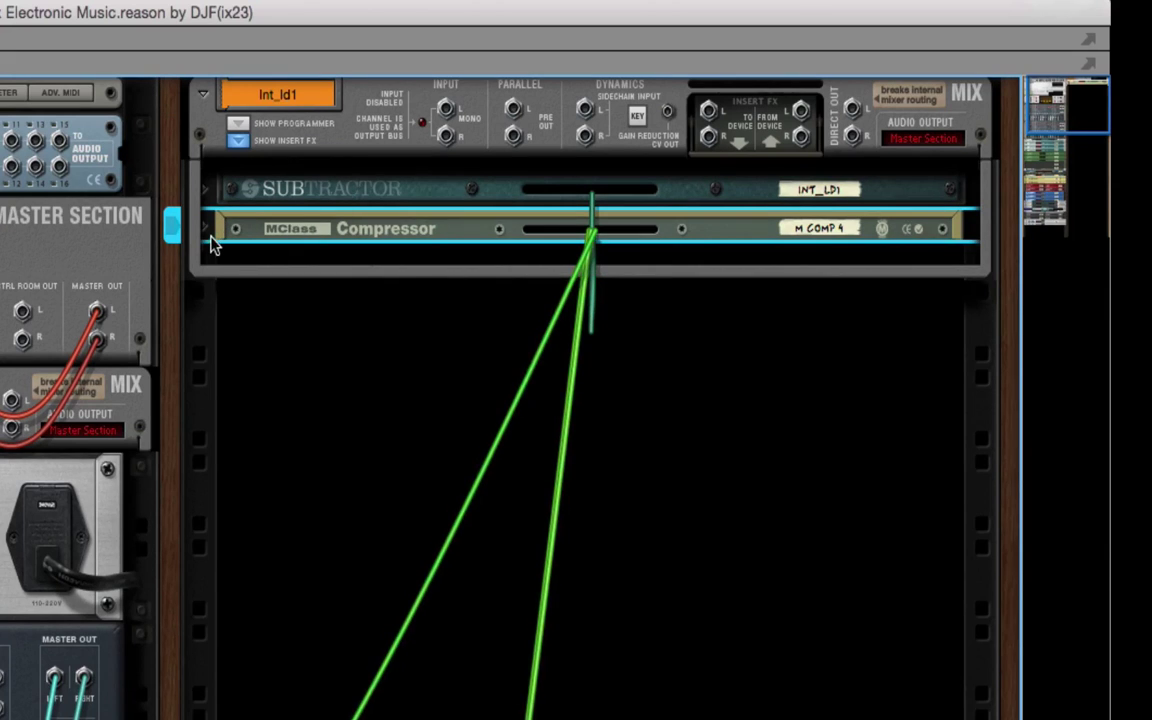
{"action": "left_click", "coordinate": [207, 229]}
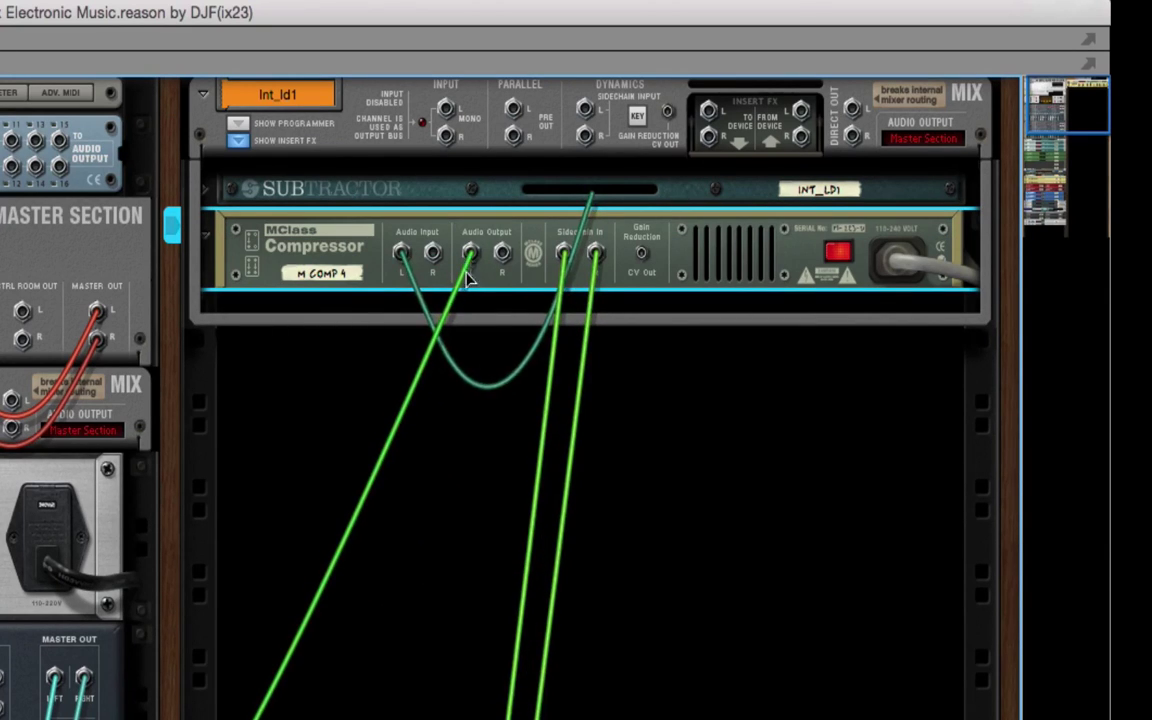
{"action": "left_click_drag", "start_coordinate": [468, 255], "coordinate": [446, 108]}
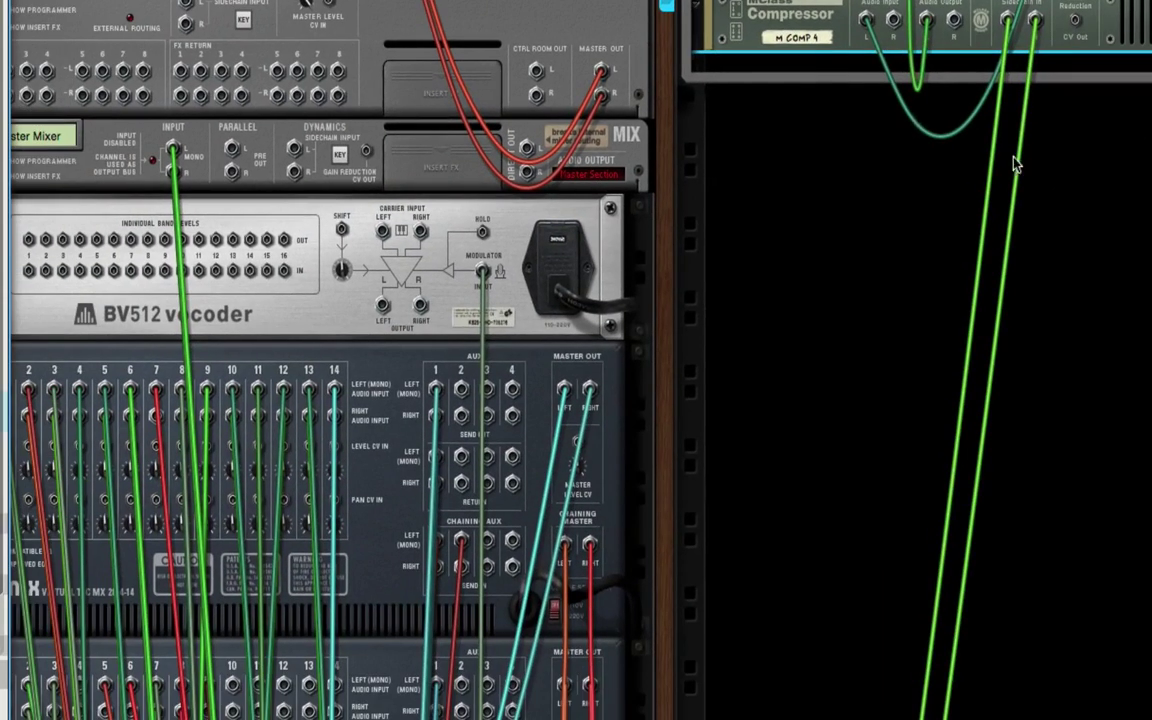
Step: Scroll through the rack to review the devices, ending back at the master mixer
{"action": "scroll", "coordinate": [800, 195], "scroll_direction": "down", "scroll_amount": 15}
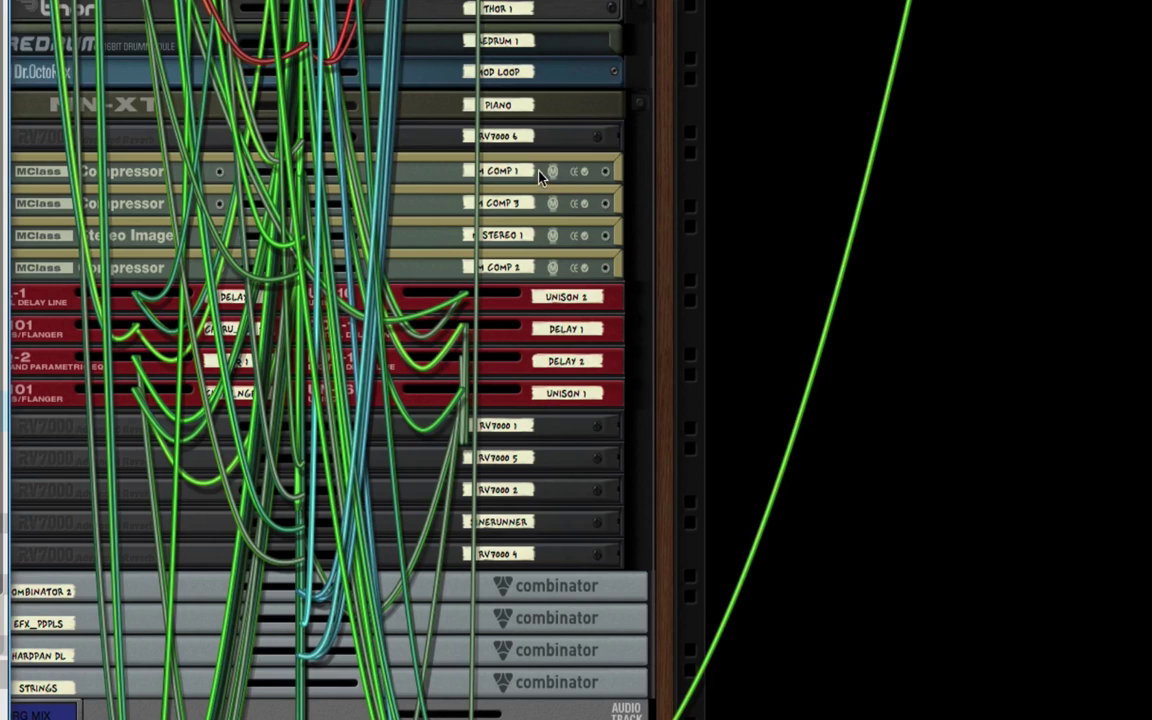
{"action": "scroll", "coordinate": [1052, 425], "scroll_direction": "down", "scroll_amount": 8}
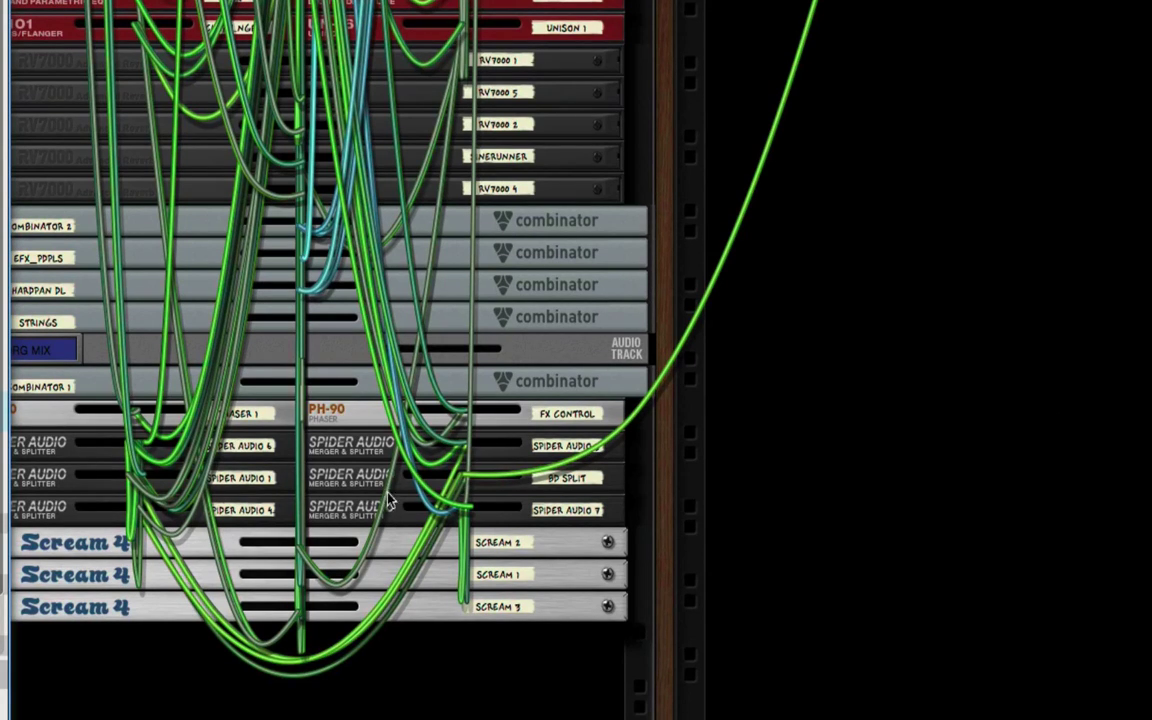
{"action": "scroll", "coordinate": [917, 457], "scroll_direction": "up", "scroll_amount": 15}
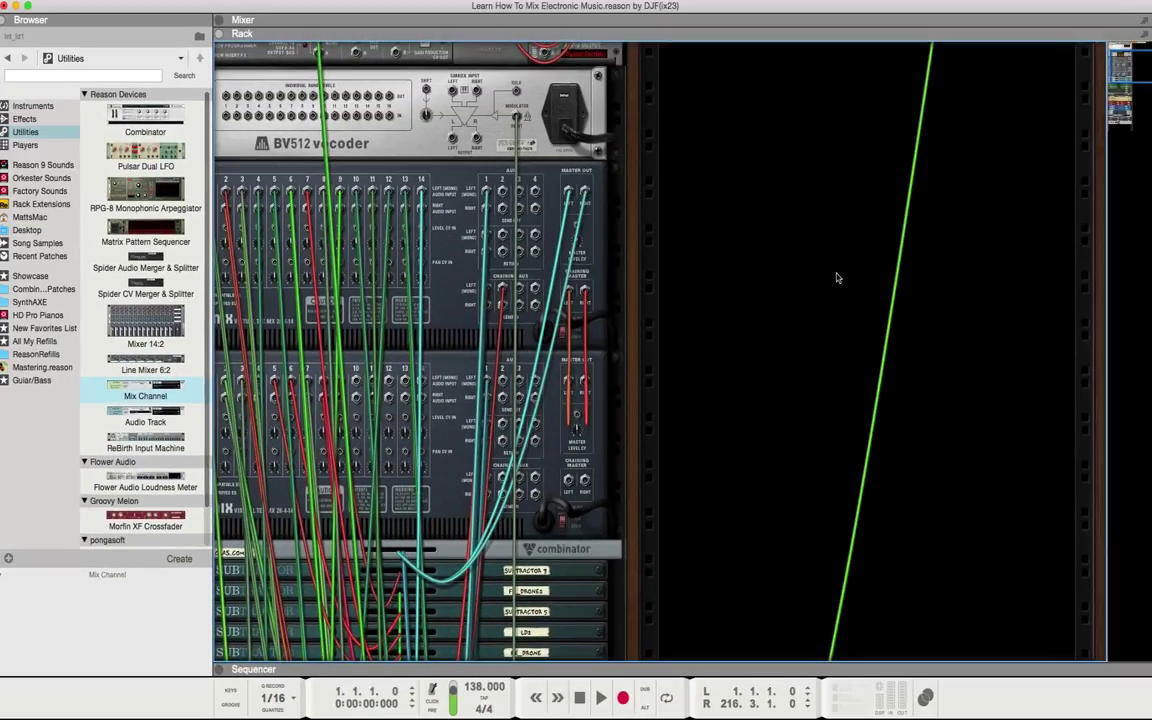
{"action": "scroll", "coordinate": [817, 333], "scroll_direction": "down", "scroll_amount": 10}
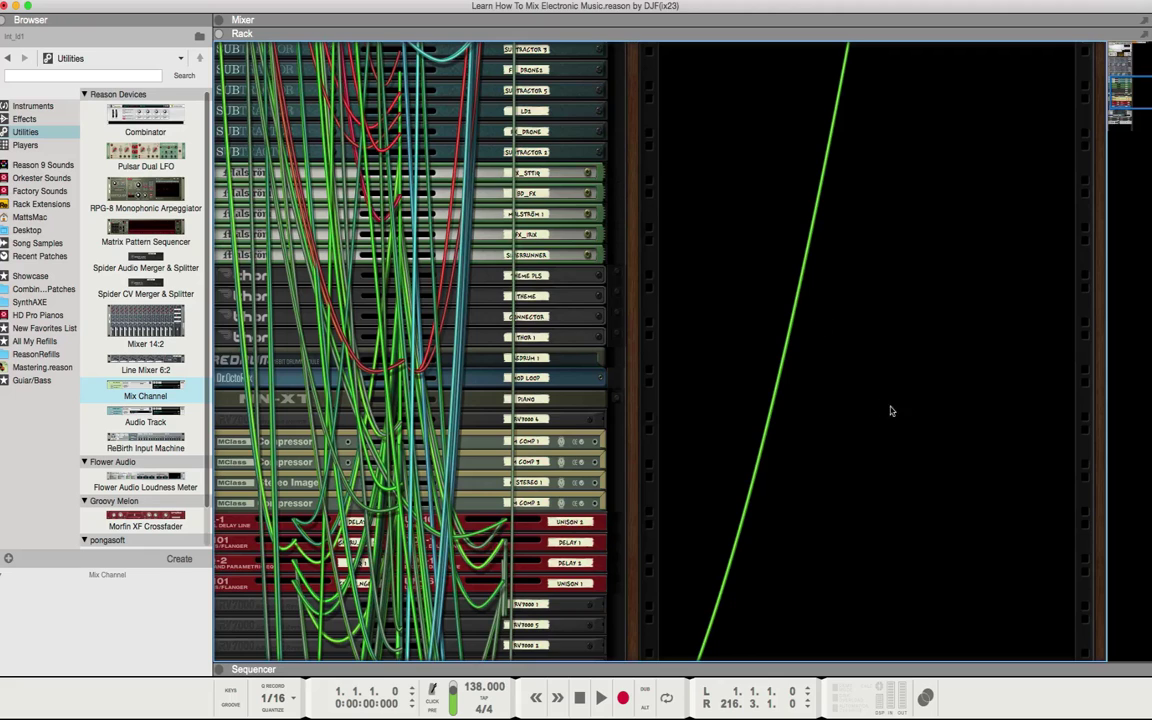
{"action": "scroll", "coordinate": [830, 406], "scroll_direction": "up", "scroll_amount": 8}
{"action": "scroll", "coordinate": [903, 404], "scroll_direction": "down", "scroll_amount": 4}
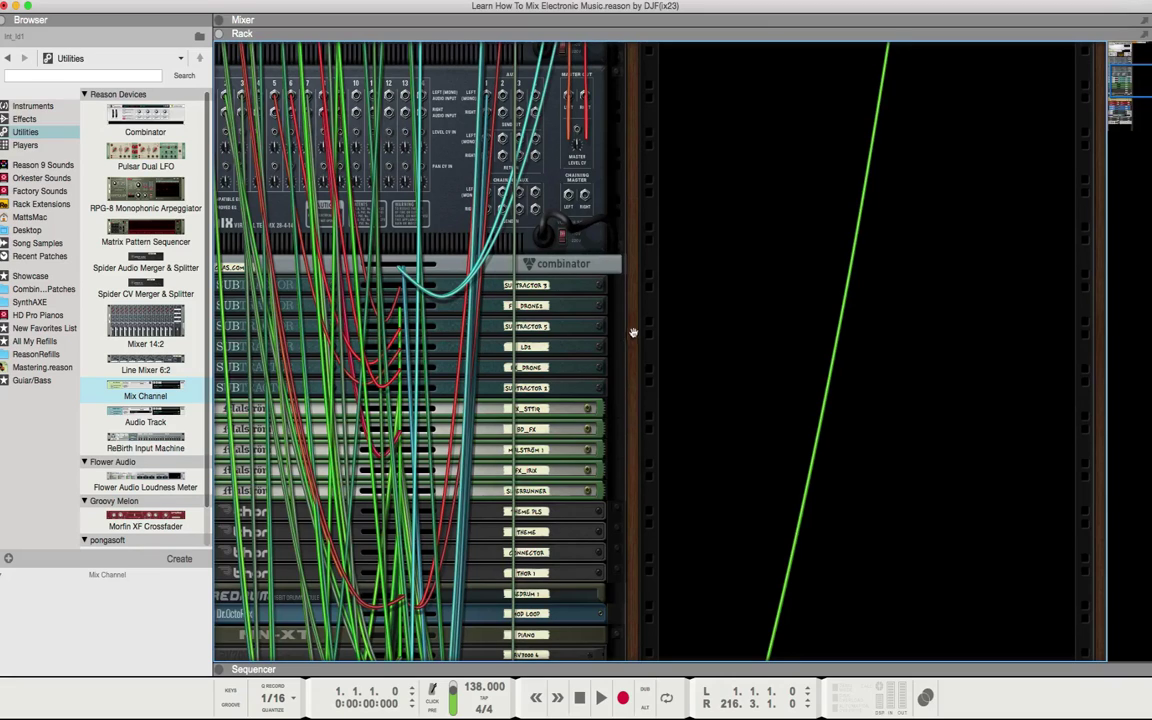
{"action": "scroll", "coordinate": [633, 332], "scroll_direction": "left", "scroll_amount": 2}
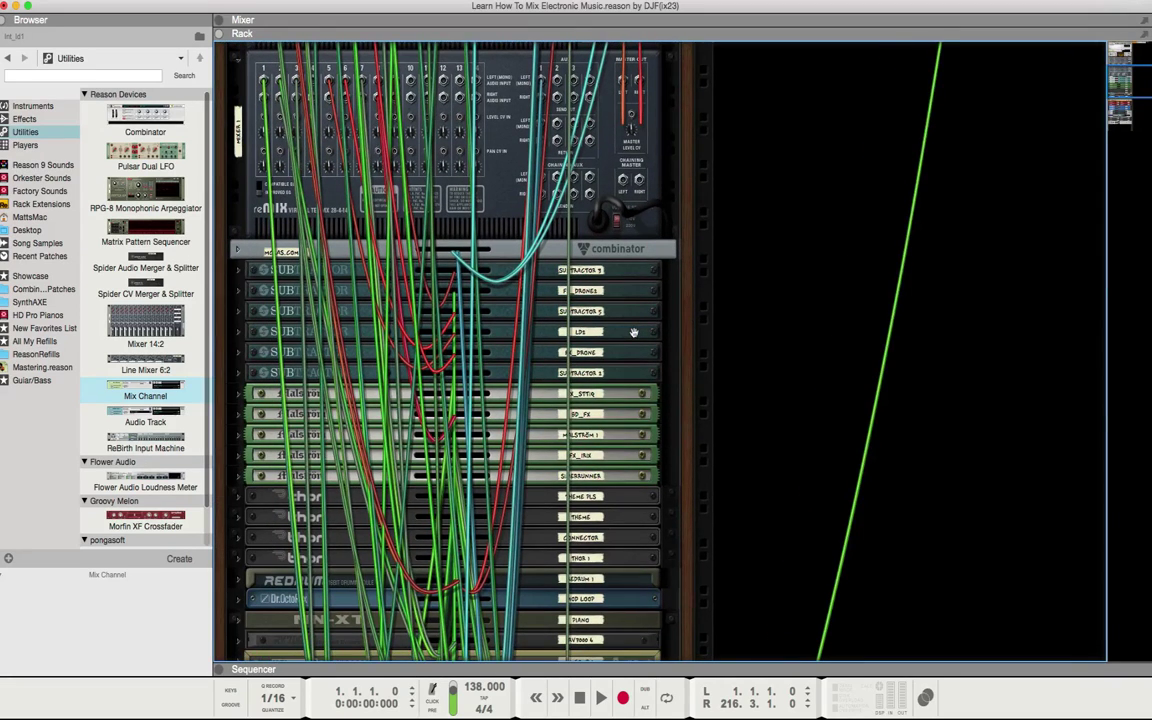
{"action": "scroll", "coordinate": [633, 332], "scroll_direction": "up", "scroll_amount": 8}
Step: Add a new Mix Channel below the Master Mixer and move the M COMP 1 compressor beneath it
{"action": "right_click", "coordinate": [634, 336]}
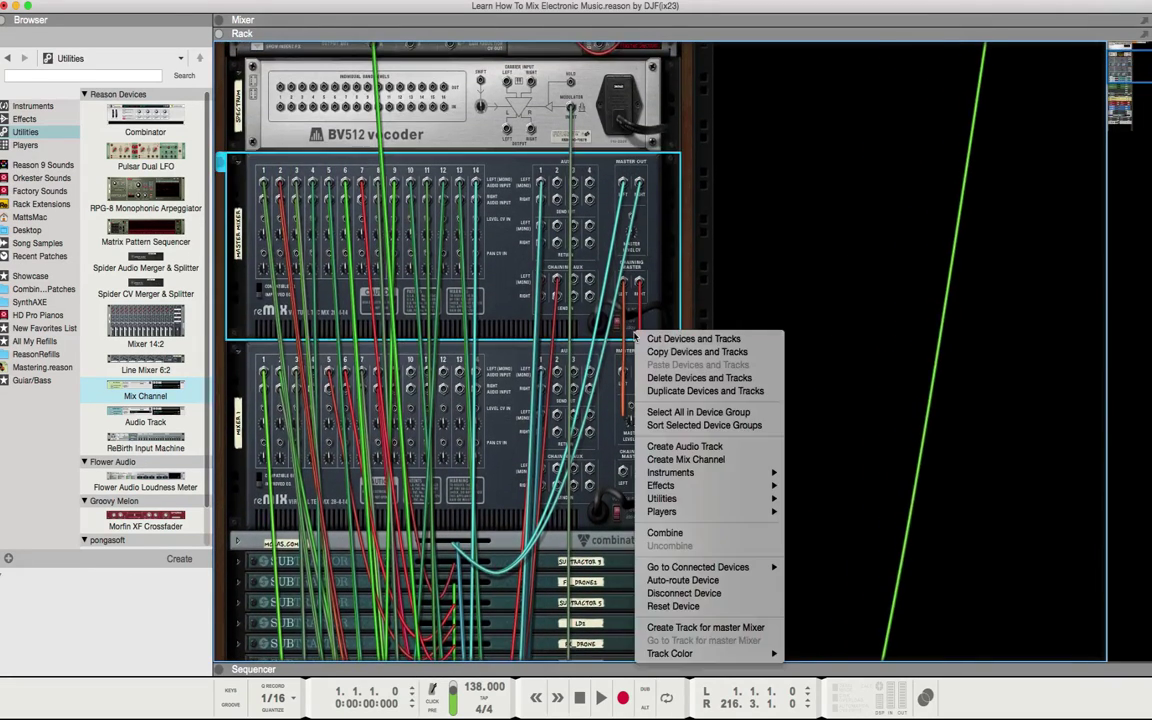
{"action": "left_click", "coordinate": [787, 192]}
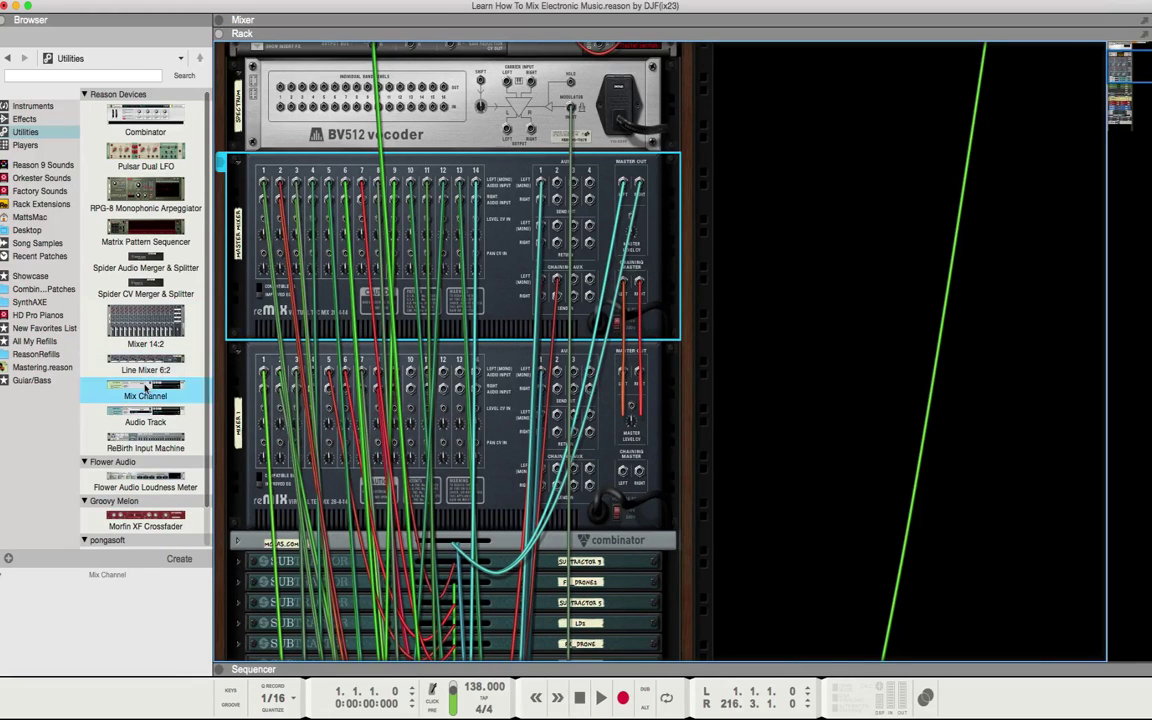
{"action": "mouse_move", "coordinate": [145, 395]}
{"action": "left_mouse_down"}
{"action": "mouse_move", "coordinate": [521, 410]}
{"action": "mouse_move", "coordinate": [745, 398]}
{"action": "mouse_move", "coordinate": [771, 380]}
{"action": "mouse_move", "coordinate": [774, 345]}
{"action": "left_mouse_up"}
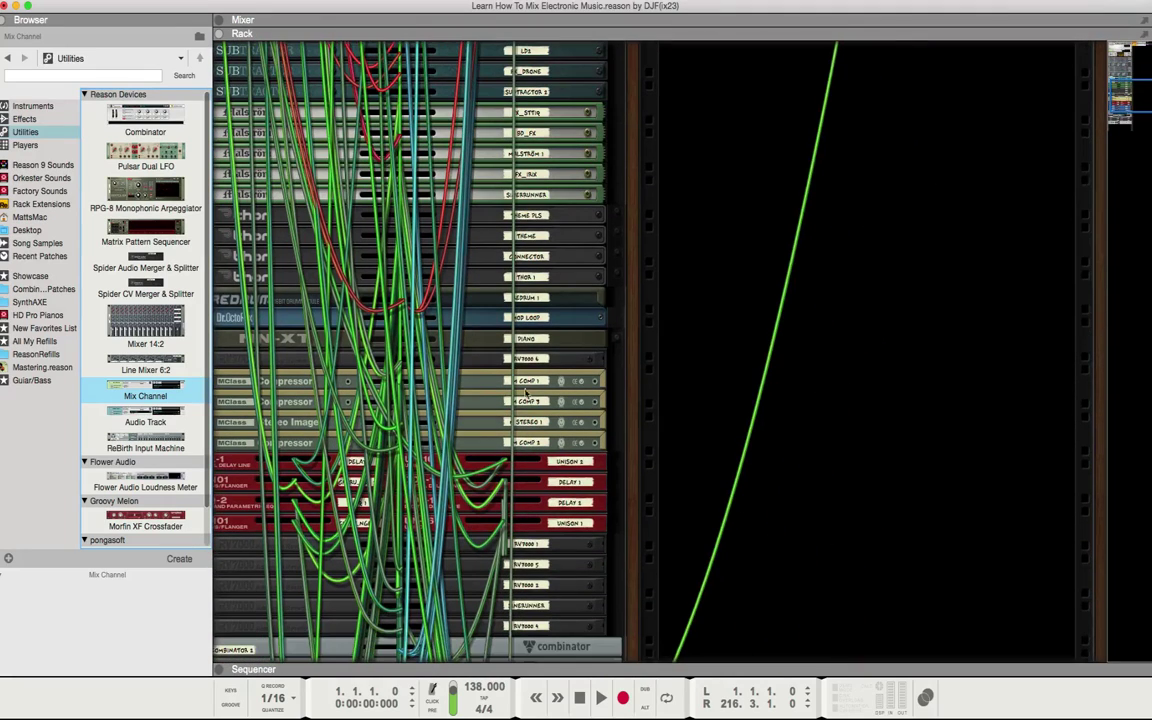
{"action": "mouse_move", "coordinate": [524, 381]}
{"action": "left_mouse_down"}
{"action": "mouse_move", "coordinate": [399, 388]}
{"action": "mouse_move", "coordinate": [797, 393]}
{"action": "mouse_move", "coordinate": [1005, 330]}
{"action": "left_mouse_up"}
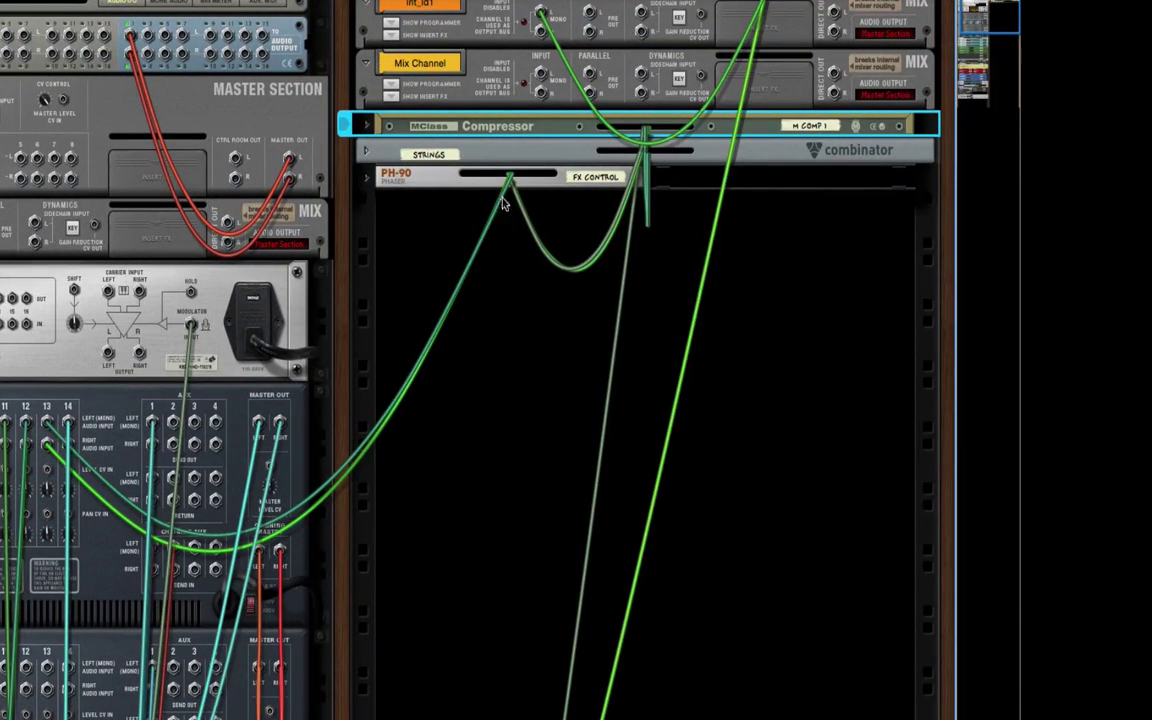
Step: Put the compressor and PH-90 into the Strings combinator, cable the phaser to the Mix Channel, and fold it
{"action": "left_click", "coordinate": [352, 148]}
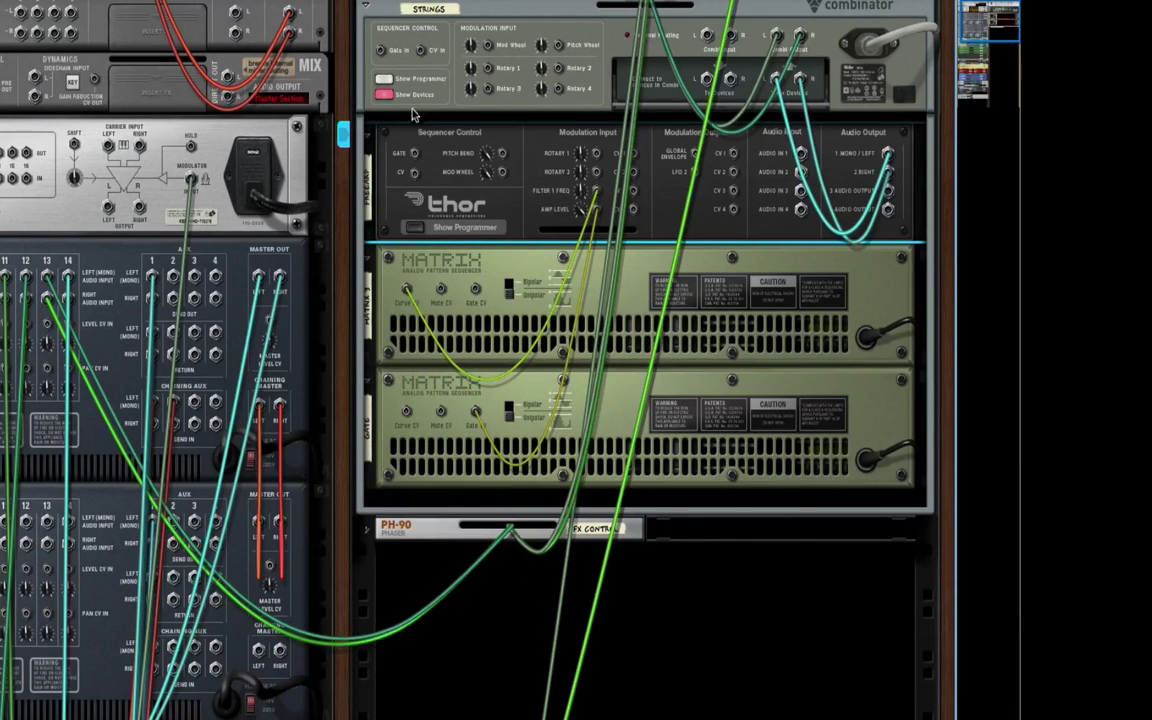
{"action": "scroll", "coordinate": [434, 128], "scroll_direction": "up", "scroll_amount": 5}
{"action": "left_click_drag", "start_coordinate": [470, 128], "coordinate": [527, 663]}
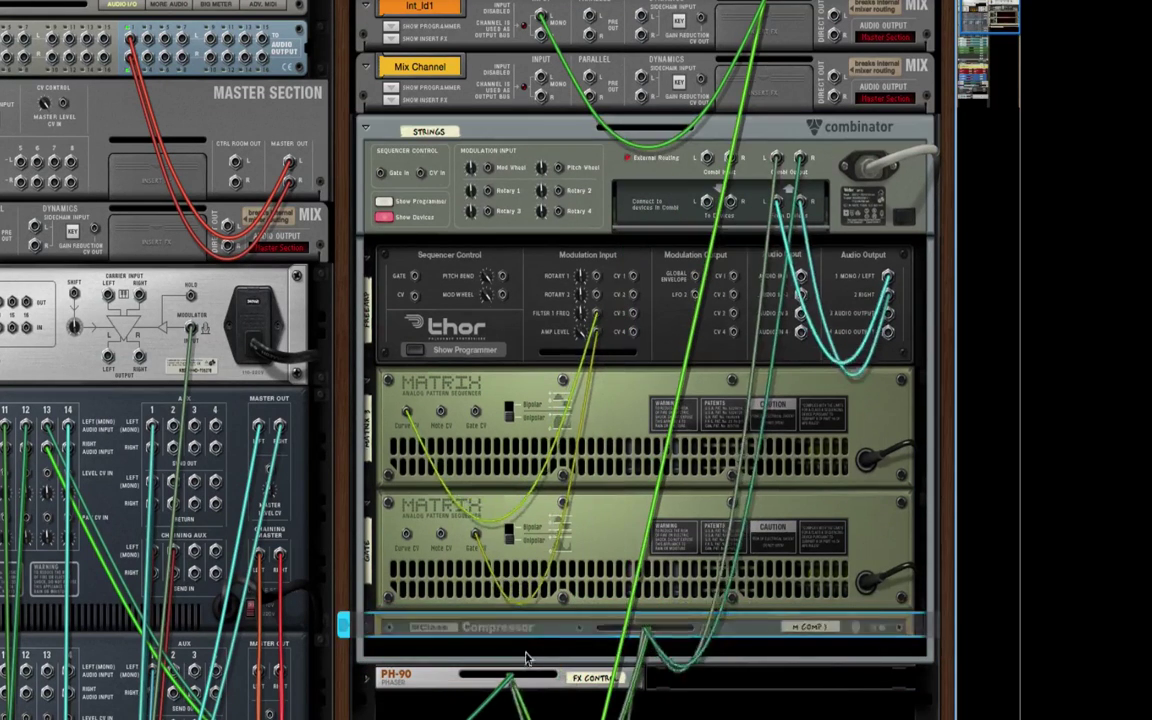
{"action": "left_click_drag", "start_coordinate": [441, 686], "coordinate": [500, 645]}
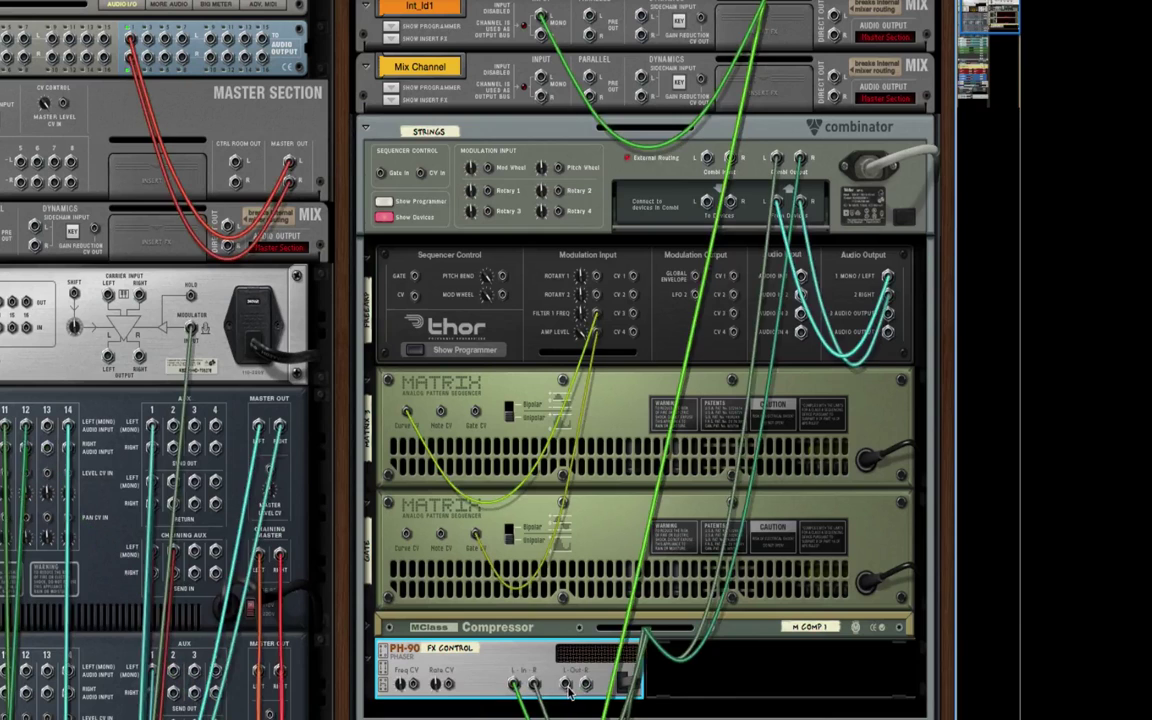
{"action": "left_click_drag", "start_coordinate": [567, 686], "coordinate": [540, 77]}
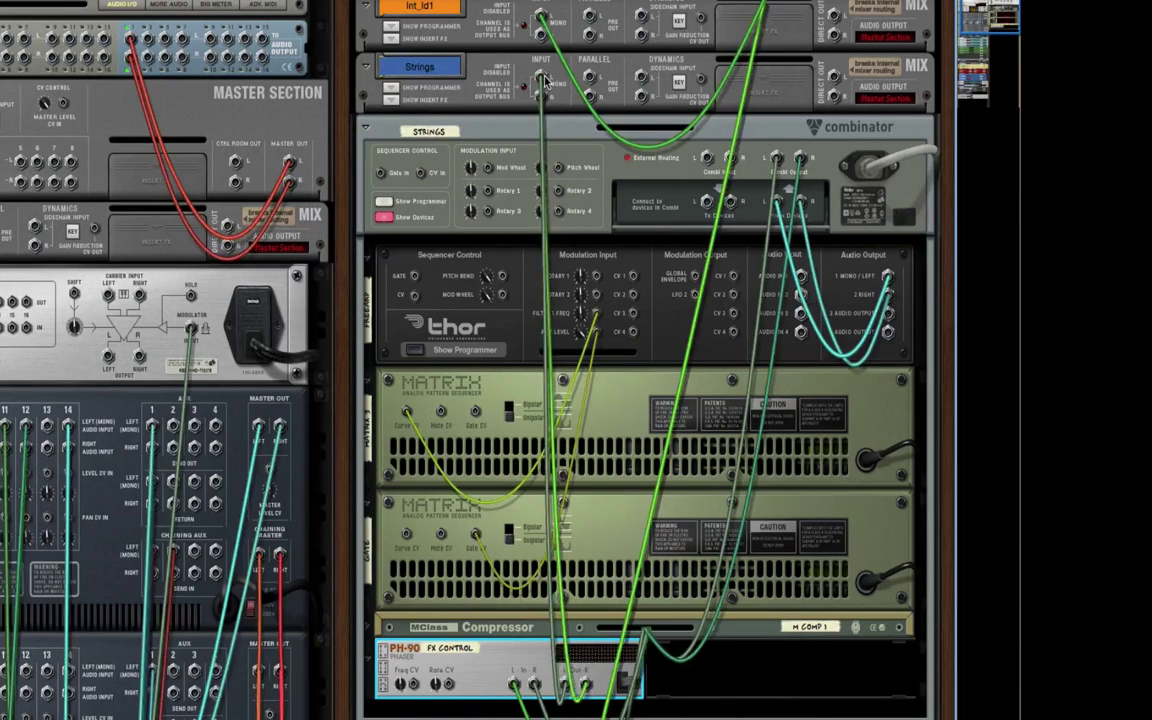
{"action": "left_click", "coordinate": [385, 218]}
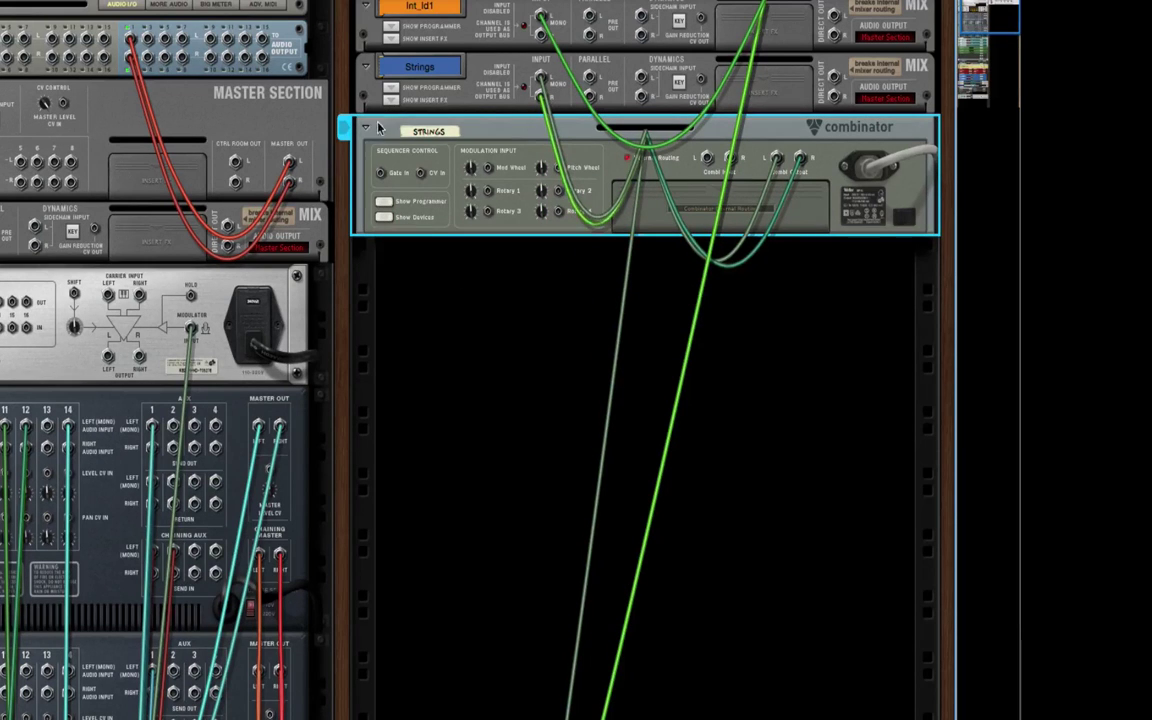
{"action": "scroll", "coordinate": [753, 496], "scroll_direction": "down", "scroll_amount": 6}
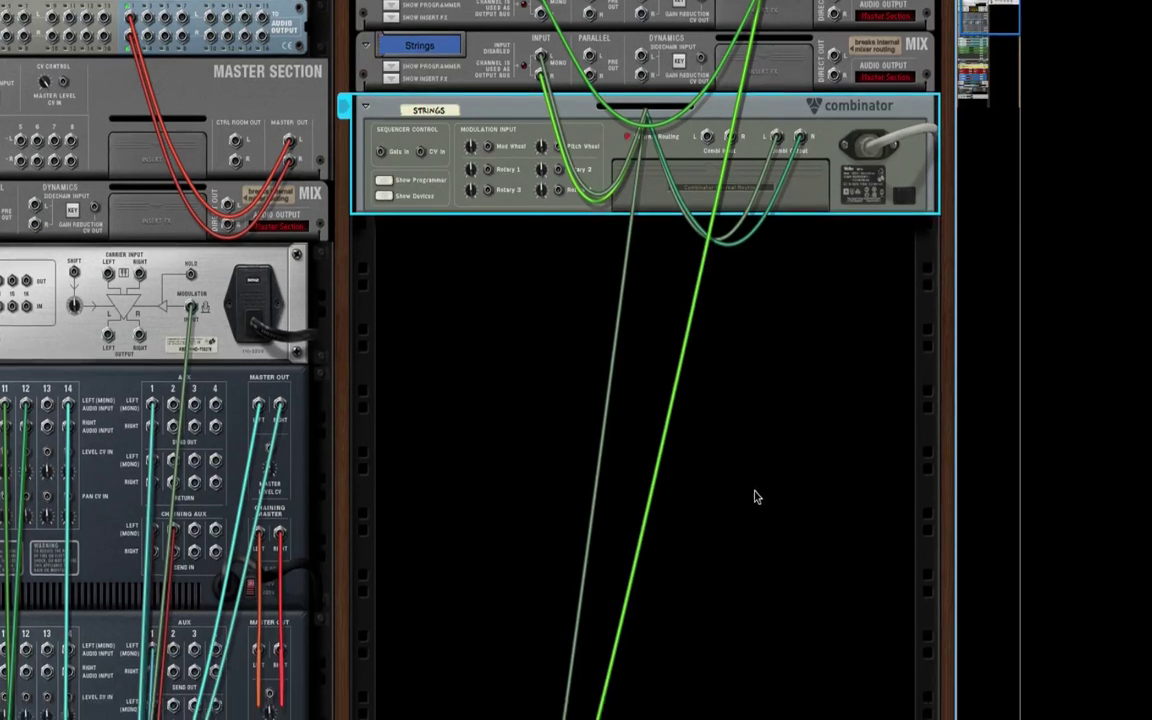
{"action": "scroll", "coordinate": [590, 625], "scroll_direction": "down", "scroll_amount": 1}
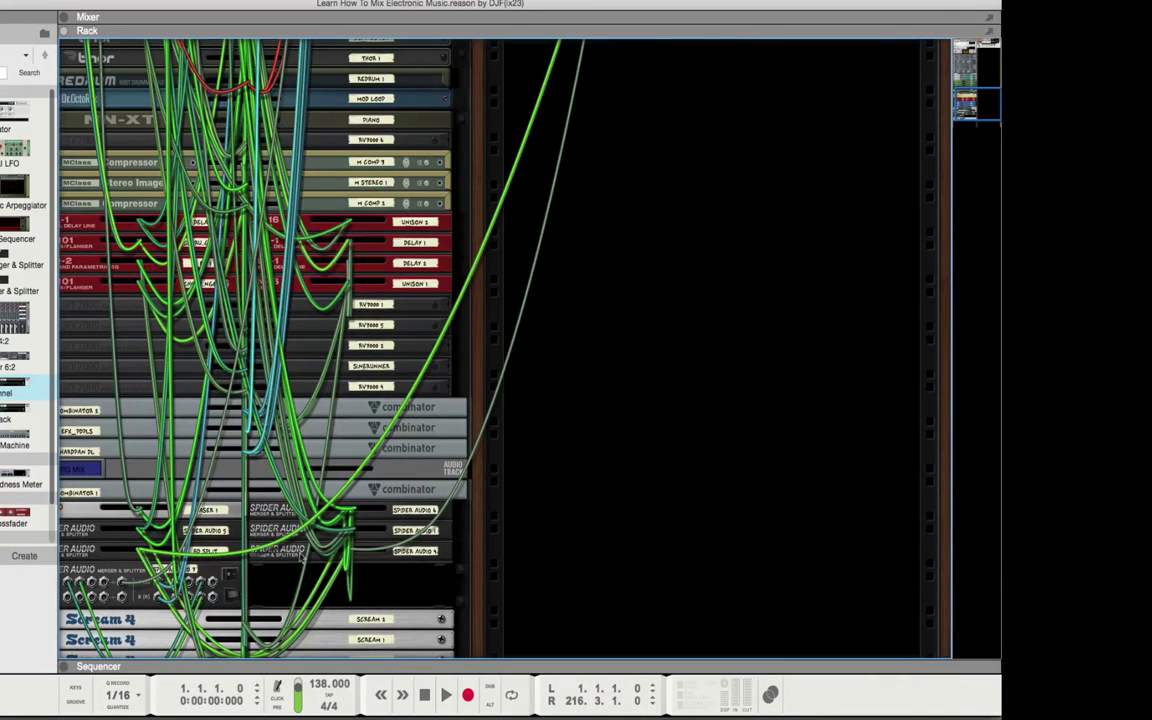
{"action": "scroll", "coordinate": [694, 519], "scroll_direction": "up", "scroll_amount": 15}
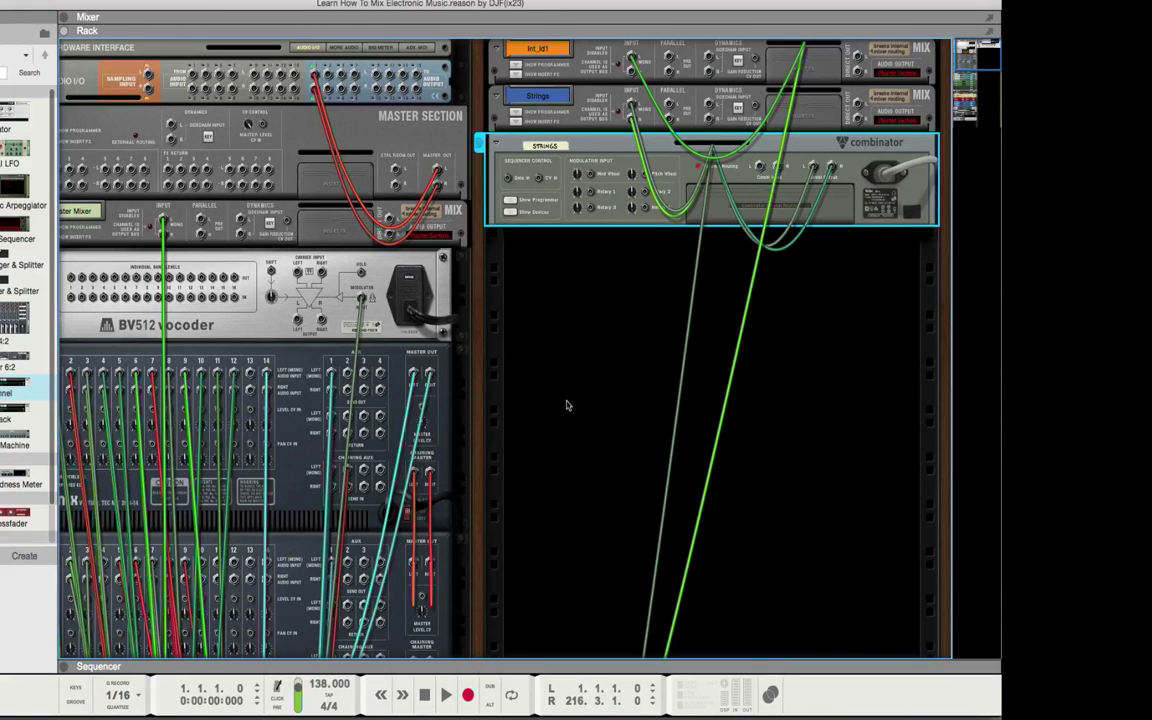
{"action": "scroll", "coordinate": [566, 405], "scroll_direction": "left", "scroll_amount": 3}
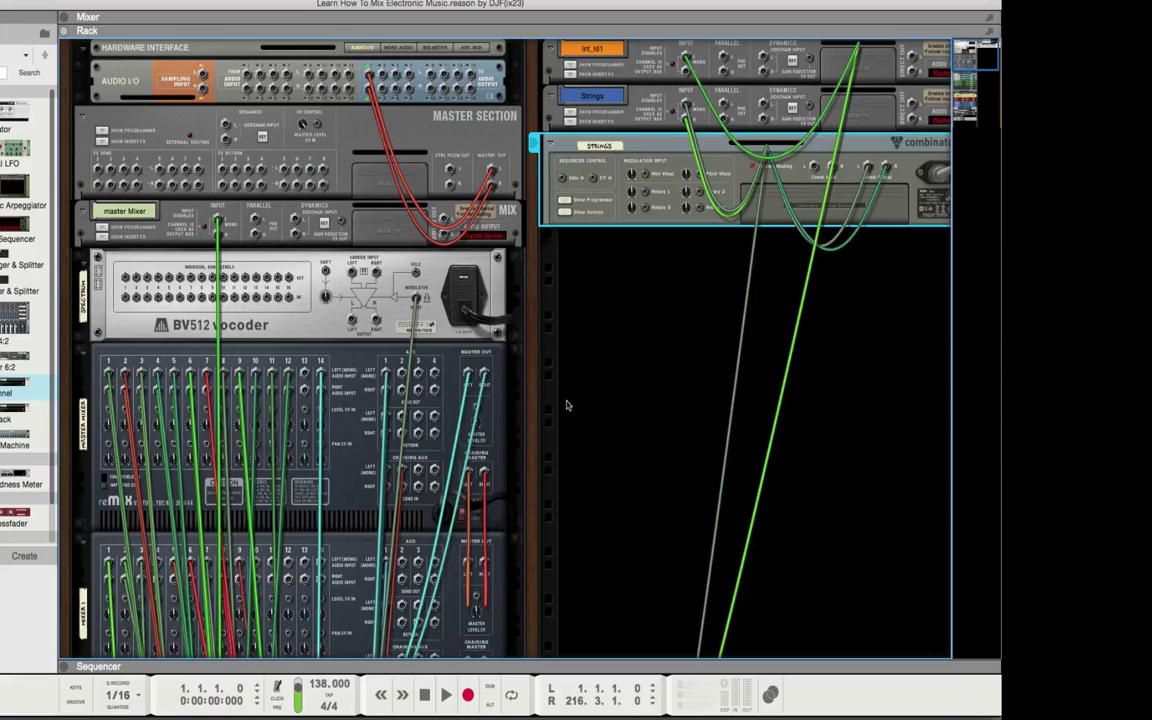
{"action": "scroll", "coordinate": [566, 405], "scroll_direction": "down", "scroll_amount": 15}
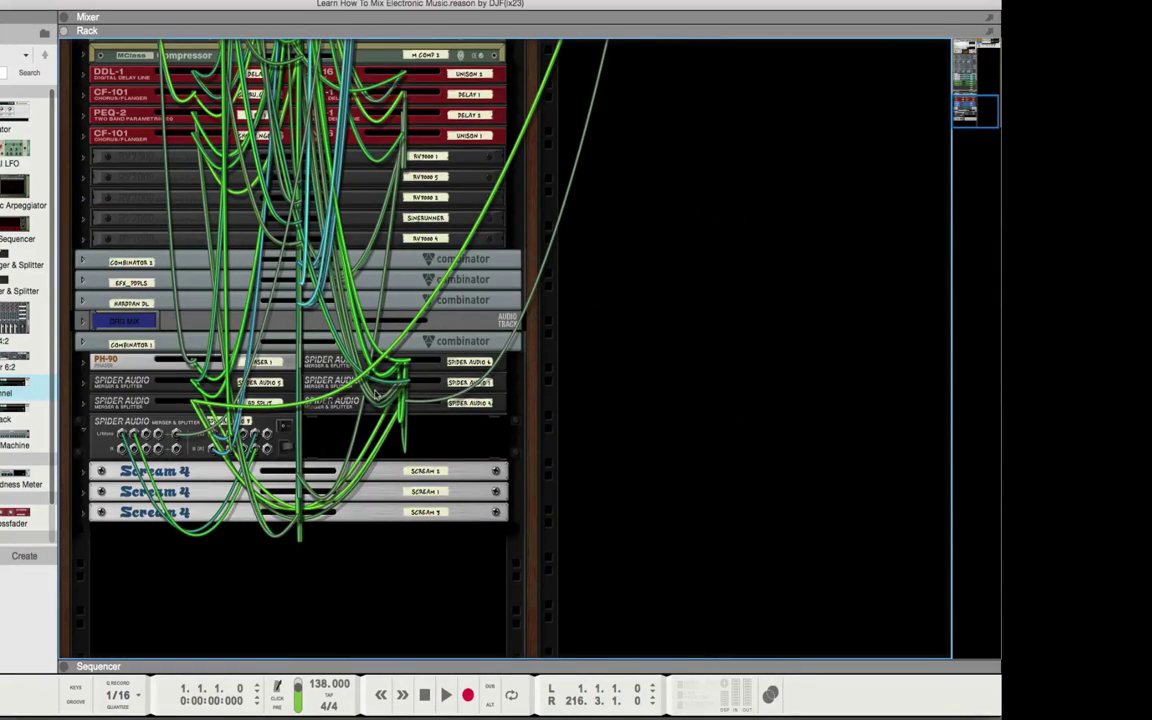
{"action": "scroll", "coordinate": [376, 389], "scroll_direction": "up", "scroll_amount": 15}
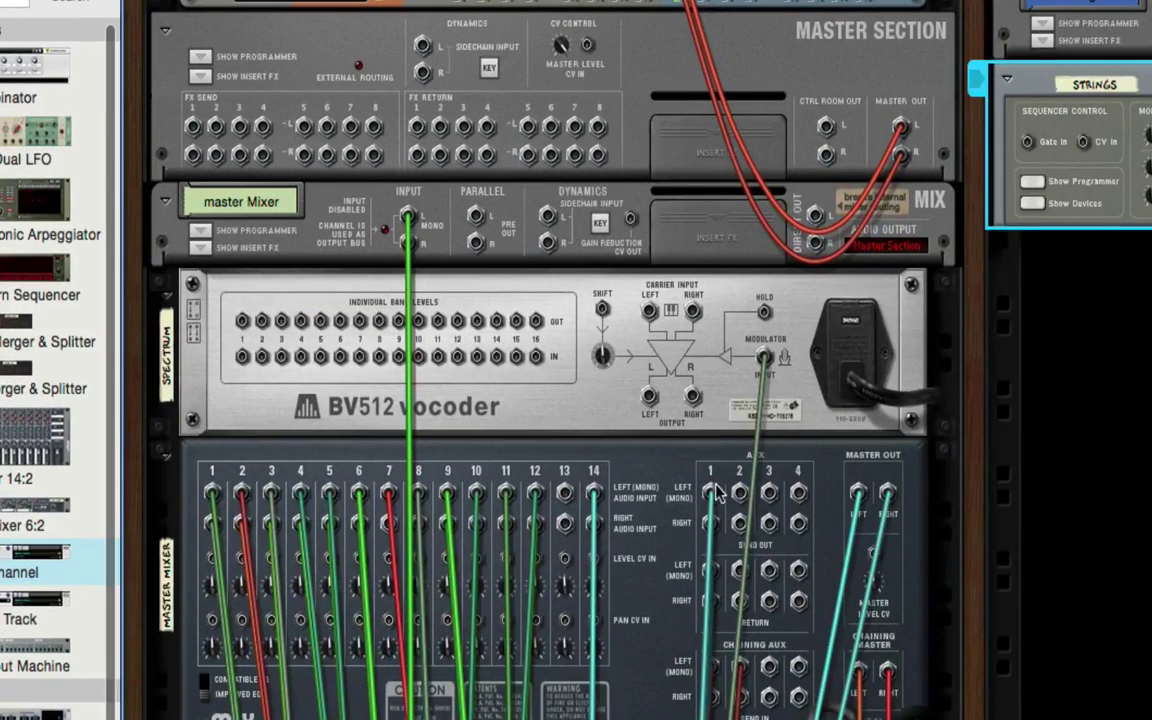
Step: Cable a reMix aux send into FX Send 1 and an aux return into the FX Return jack
{"action": "left_click_drag", "start_coordinate": [717, 490], "coordinate": [193, 128]}
{"action": "left_click_drag", "start_coordinate": [640, 478], "coordinate": [195, 158]}
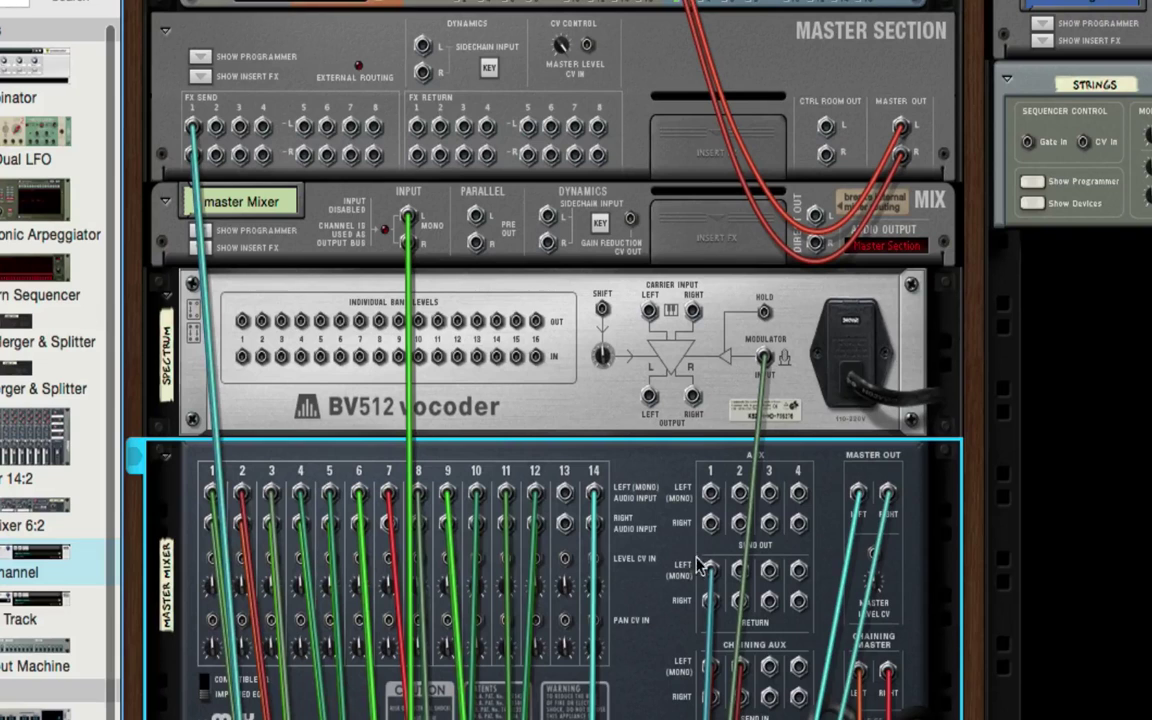
{"action": "left_click_drag", "start_coordinate": [643, 518], "coordinate": [418, 155]}
{"action": "left_click_drag", "start_coordinate": [416, 127], "coordinate": [418, 157]}
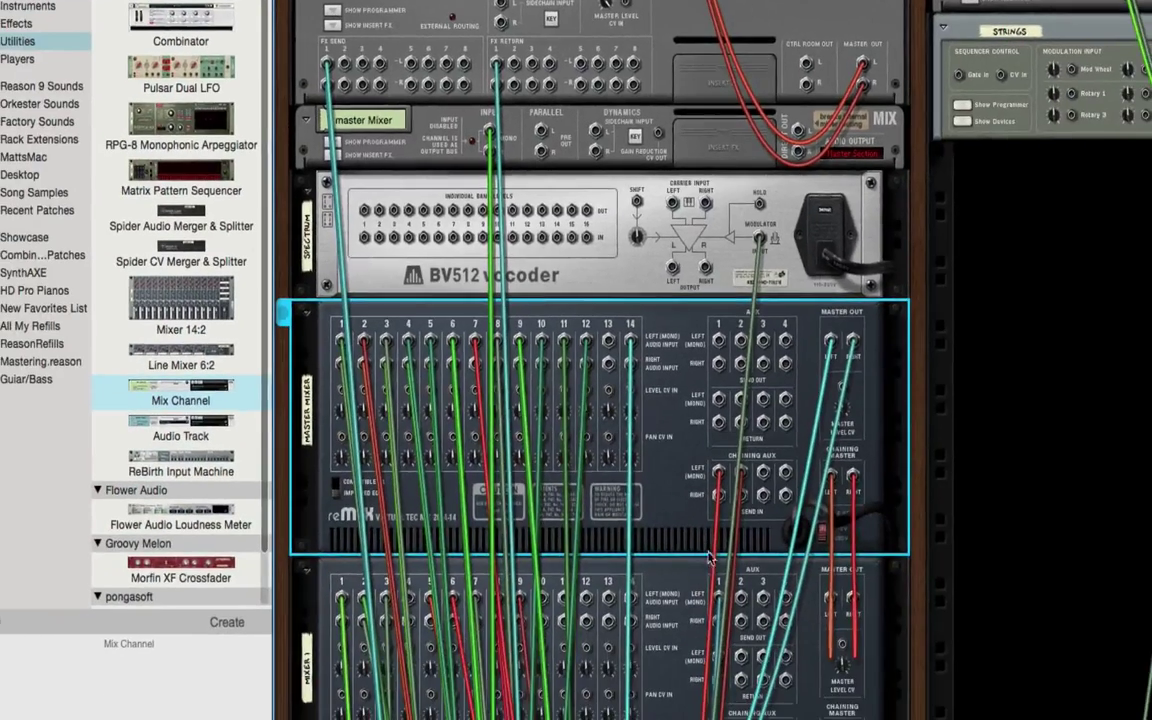
Step: Patch a second FX send to the mixer aux and bring the lower mixer's cables up to the FX Returns
{"action": "left_click_drag", "start_coordinate": [345, 63], "coordinate": [405, 715]}
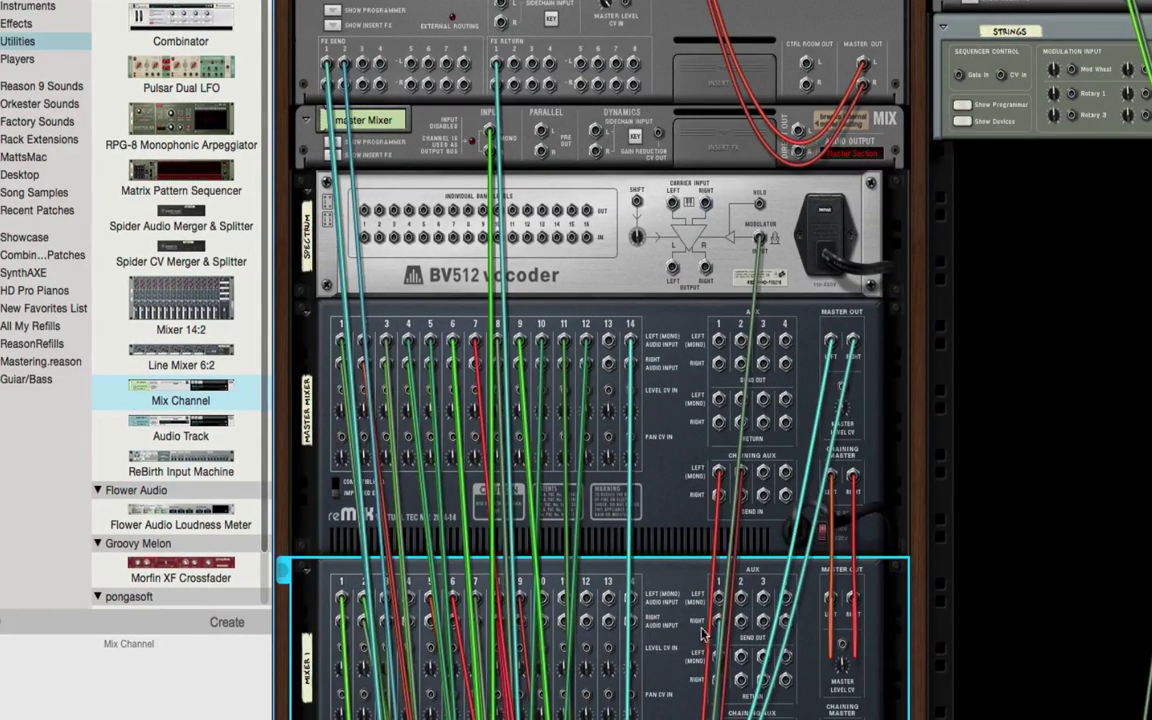
{"action": "left_click_drag", "start_coordinate": [541, 430], "coordinate": [327, 64]}
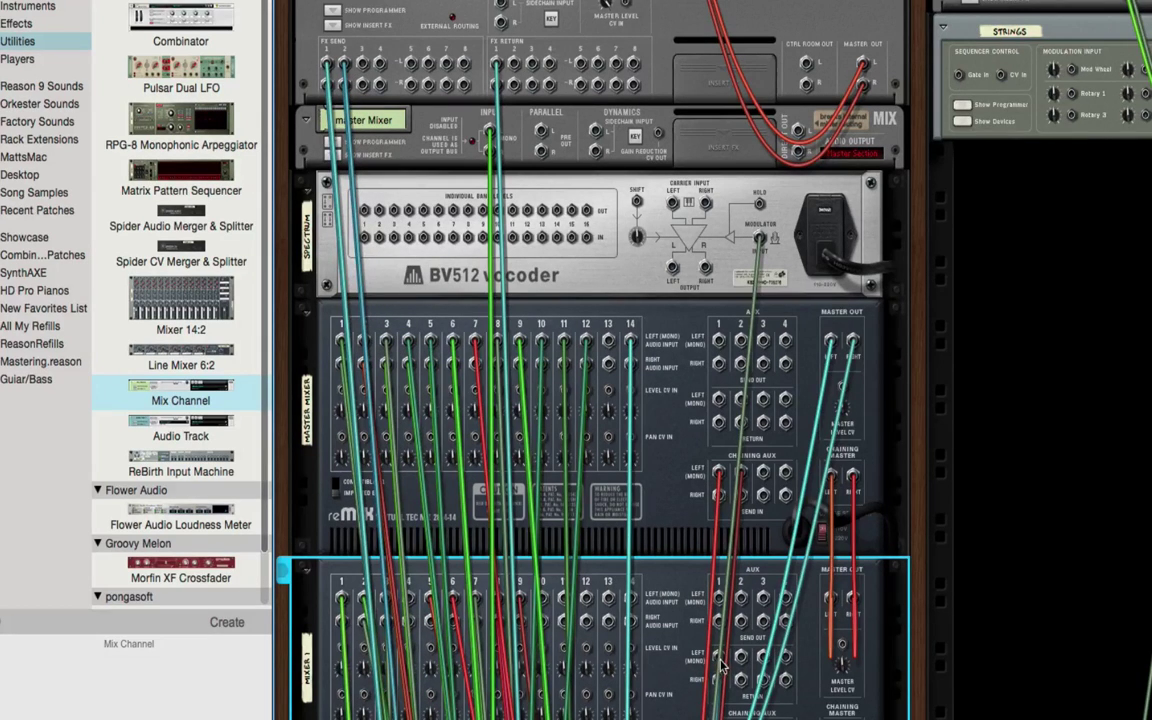
{"action": "left_click_drag", "start_coordinate": [650, 597], "coordinate": [513, 62]}
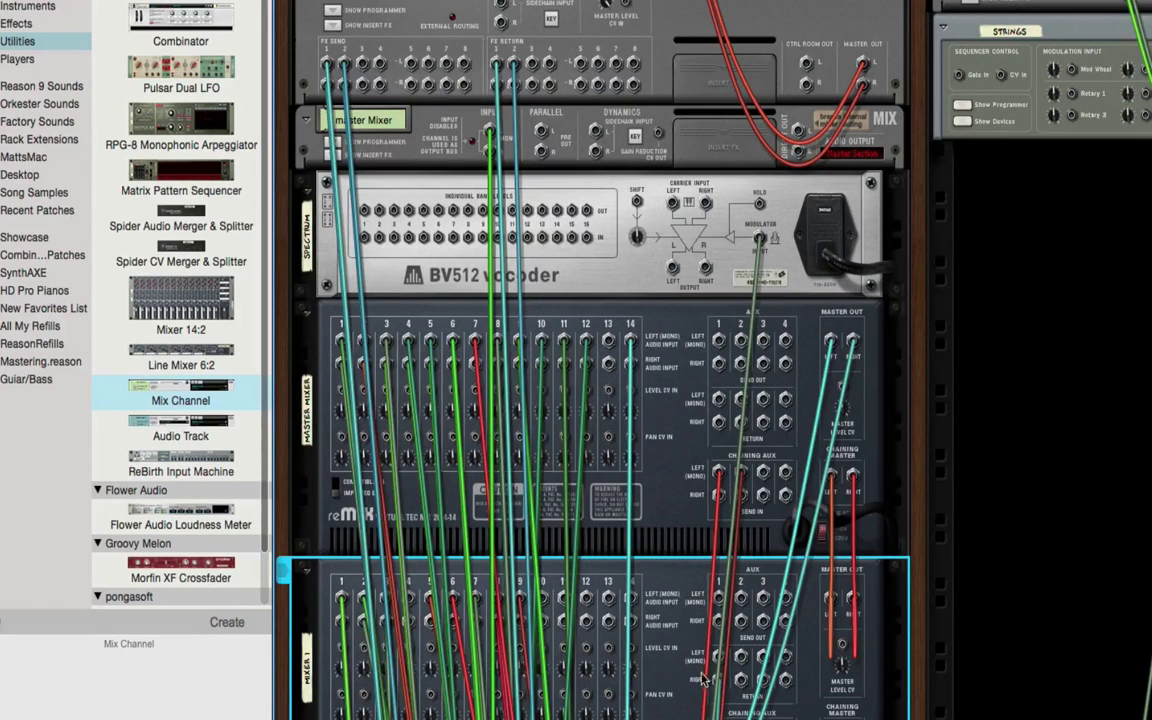
{"action": "left_click_drag", "start_coordinate": [645, 618], "coordinate": [514, 90]}
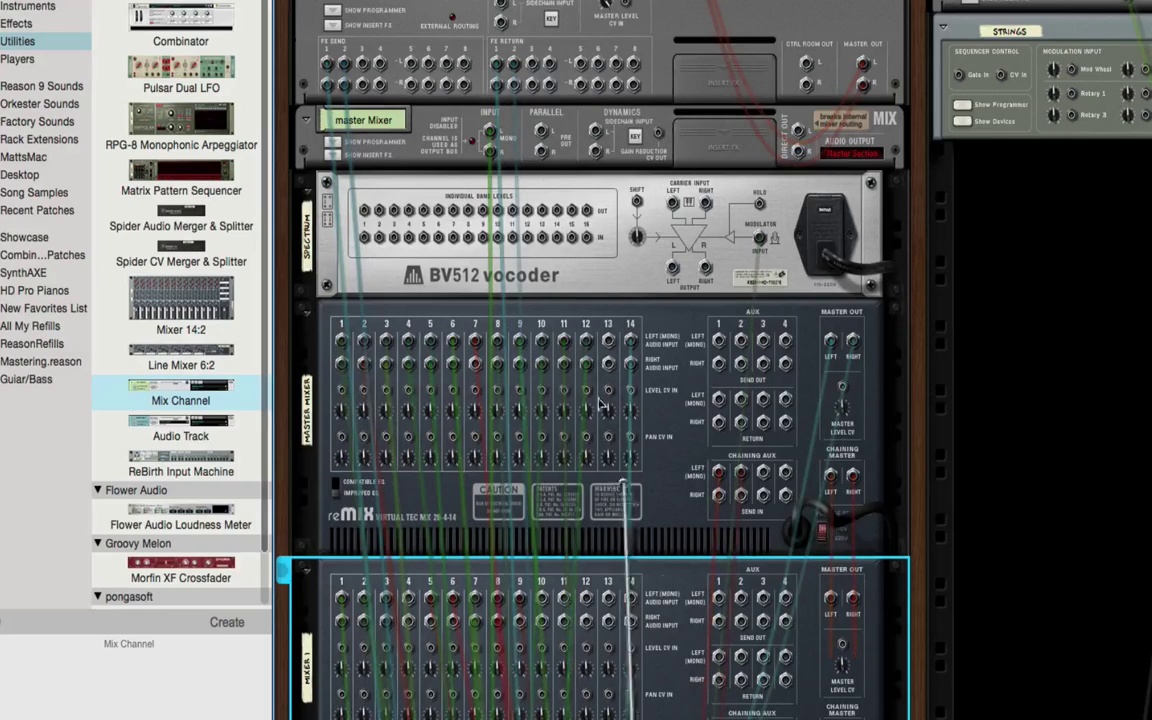
{"action": "left_click_drag", "start_coordinate": [428, 143], "coordinate": [428, 143]}
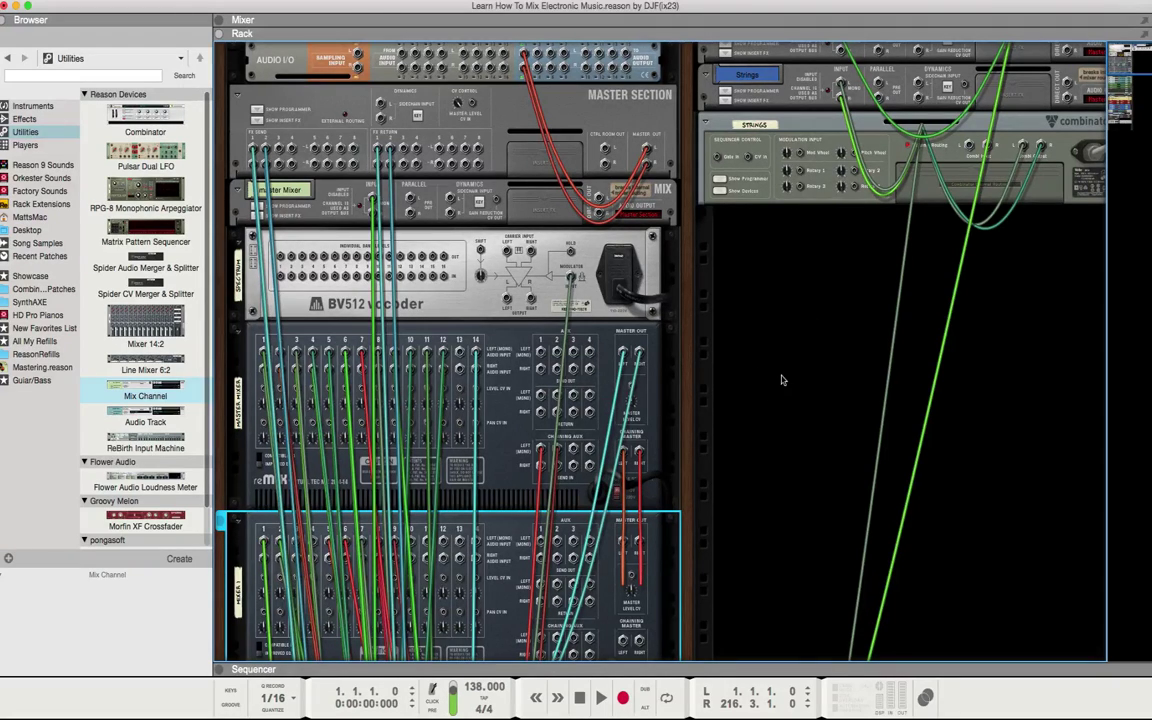
Step: Flip the rack to its front and back again, then show the Mixer with the Int_ld1, Strings and master channels
{"action": "key", "text": "Tab"}
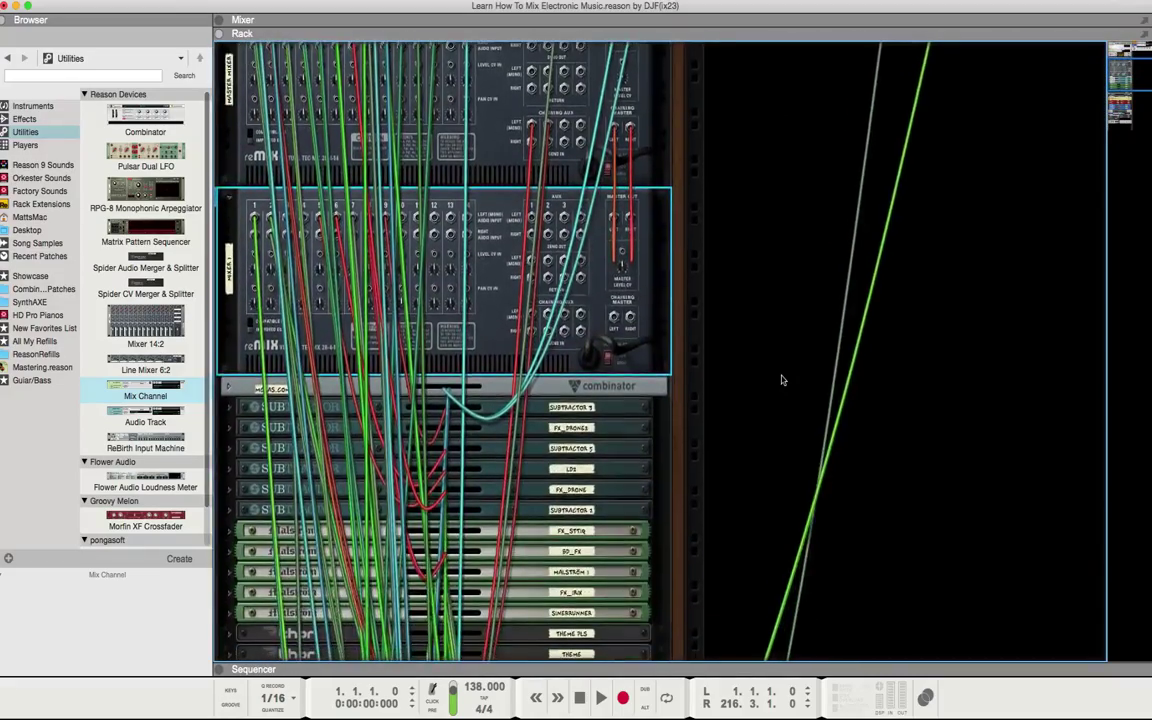
{"action": "scroll", "coordinate": [505, 342], "scroll_direction": "down", "scroll_amount": 15}
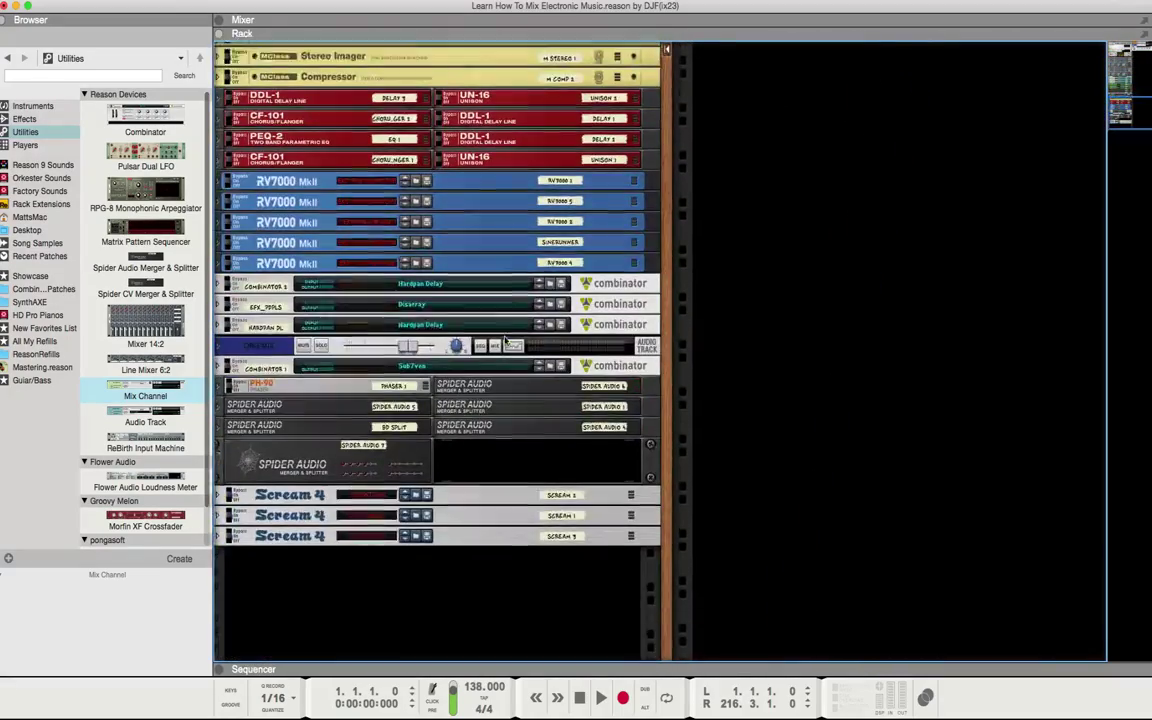
{"action": "scroll", "coordinate": [505, 342], "scroll_direction": "up", "scroll_amount": 15}
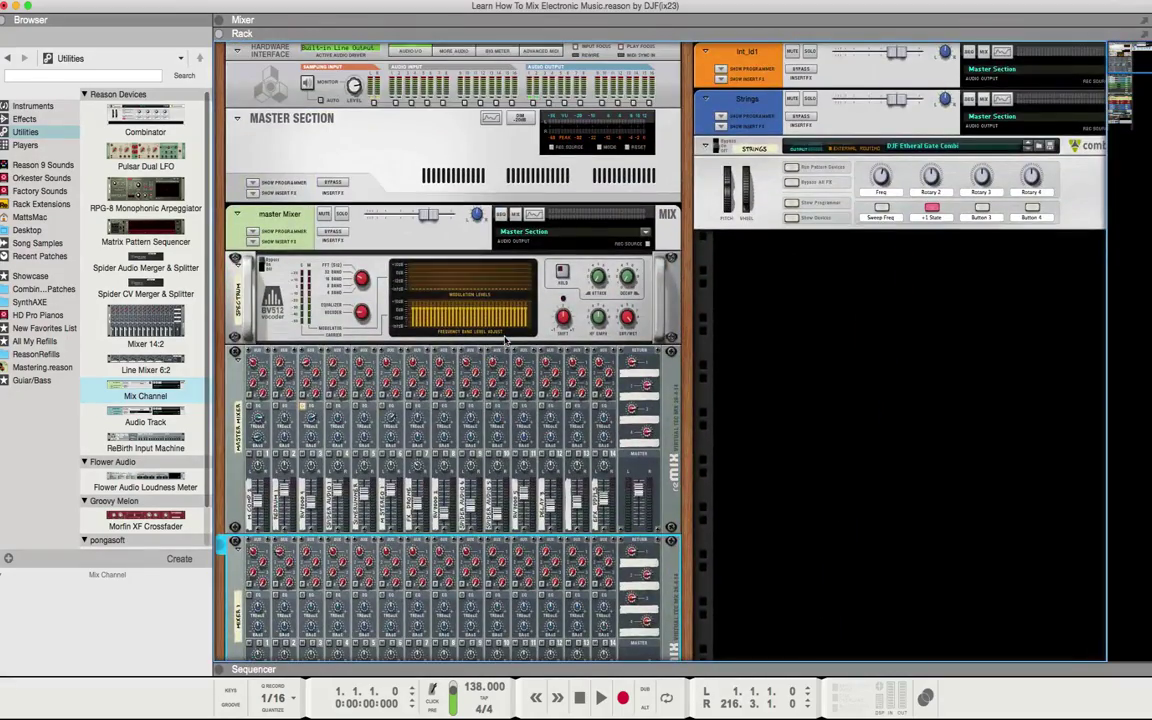
{"action": "key", "text": "Tab"}
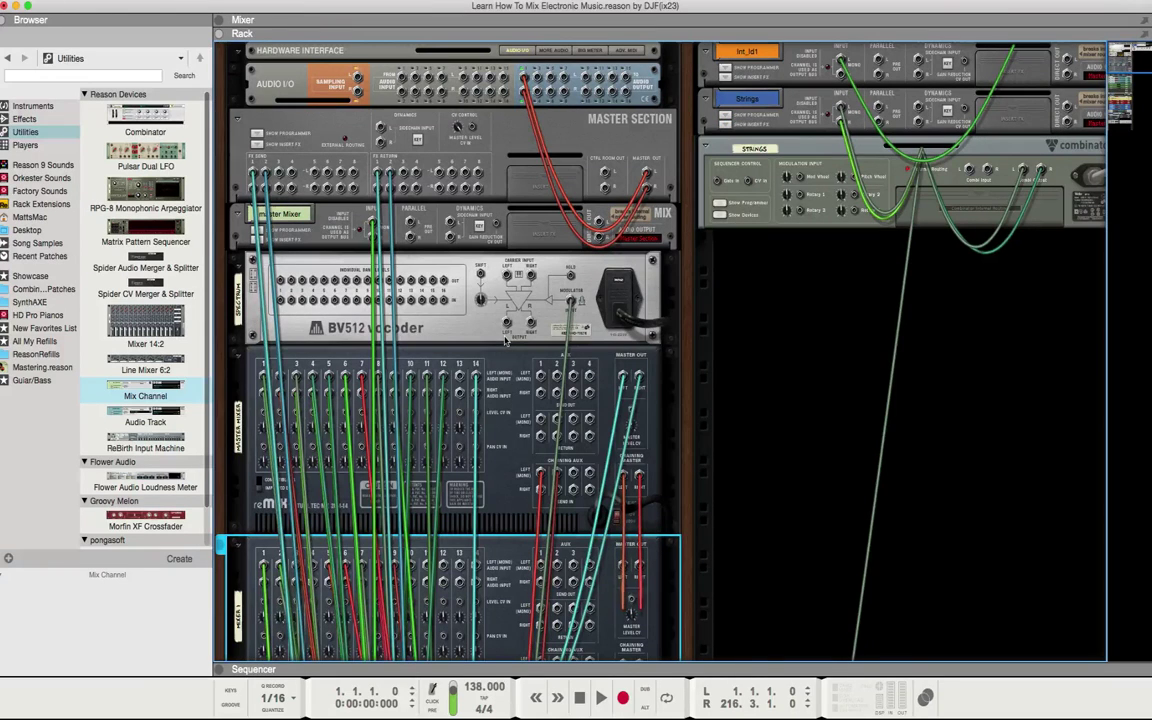
{"action": "key", "text": "F5"}
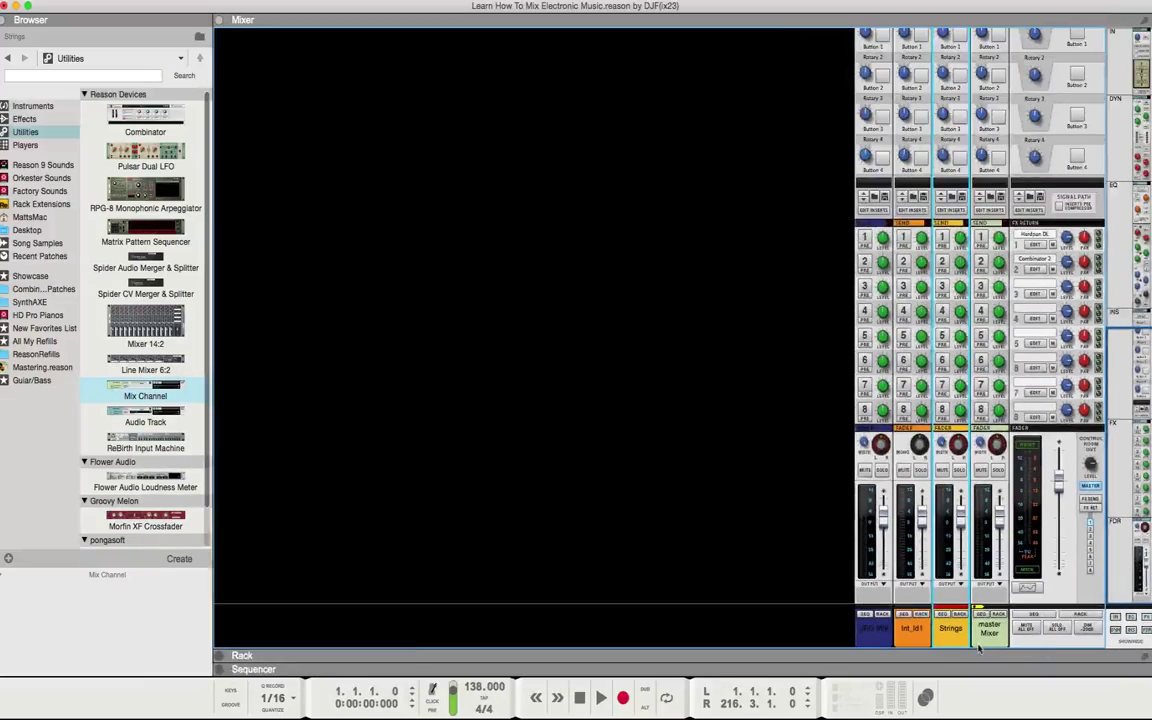
Step: Close the Mixer and show the rack alone, with its back-panel cabling visible
{"action": "key", "text": "F5"}
{"action": "key", "text": "F6"}
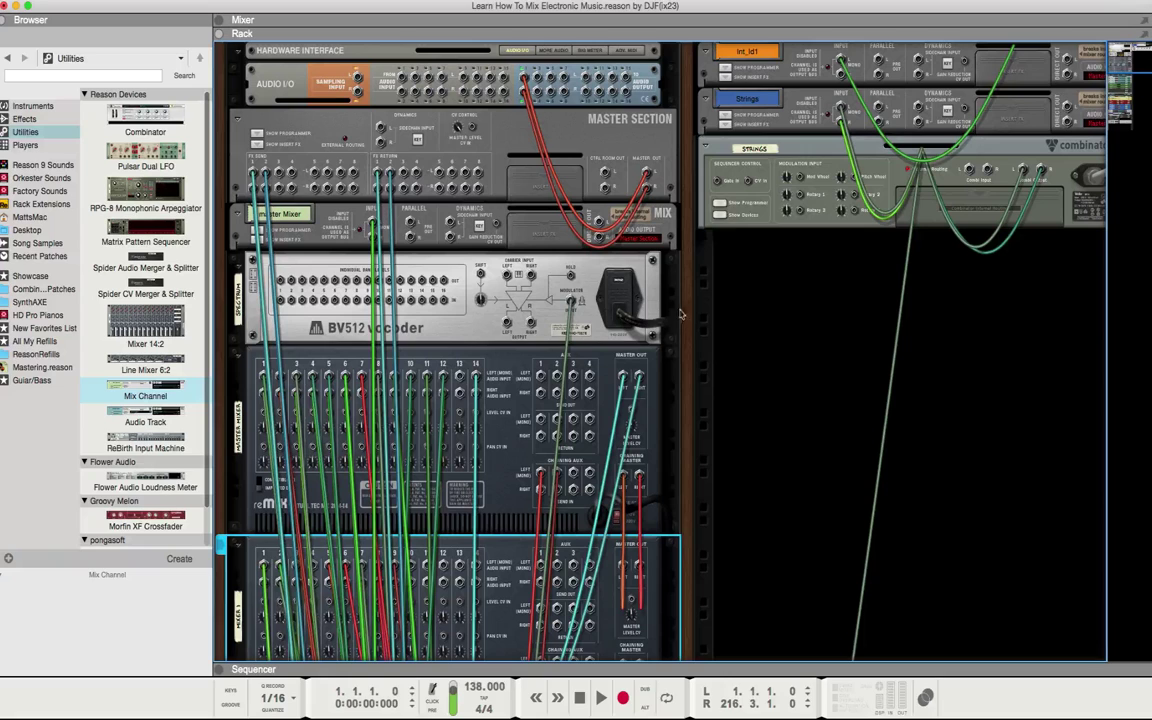
Step: Turn the rack to its front panels, showing the master mixer, vocoder and both reMix mixers
{"action": "scroll", "coordinate": [815, 350], "scroll_direction": "down", "scroll_amount": 3}
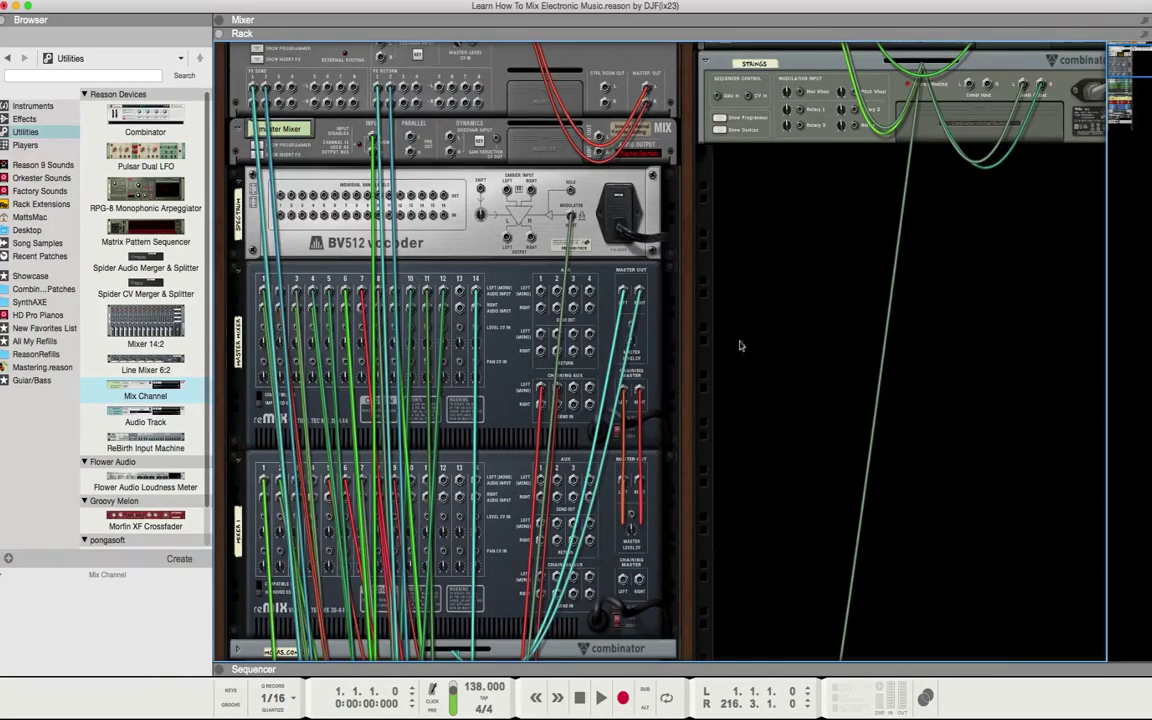
{"action": "key", "text": "Tab"}
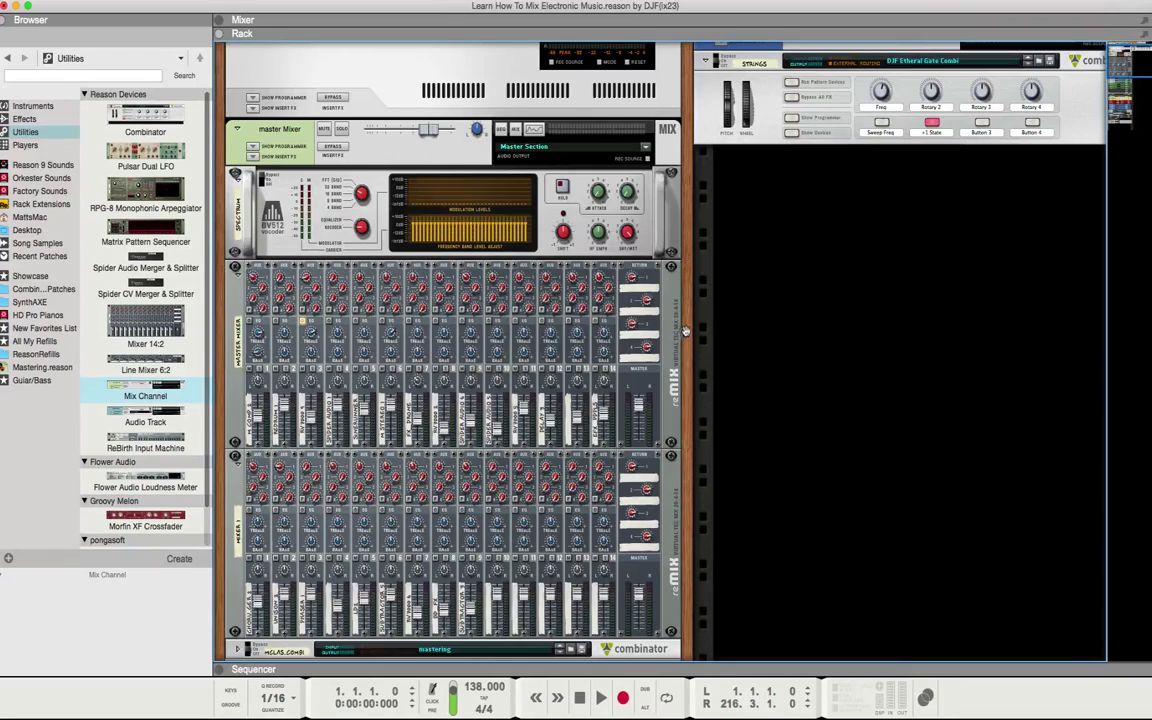